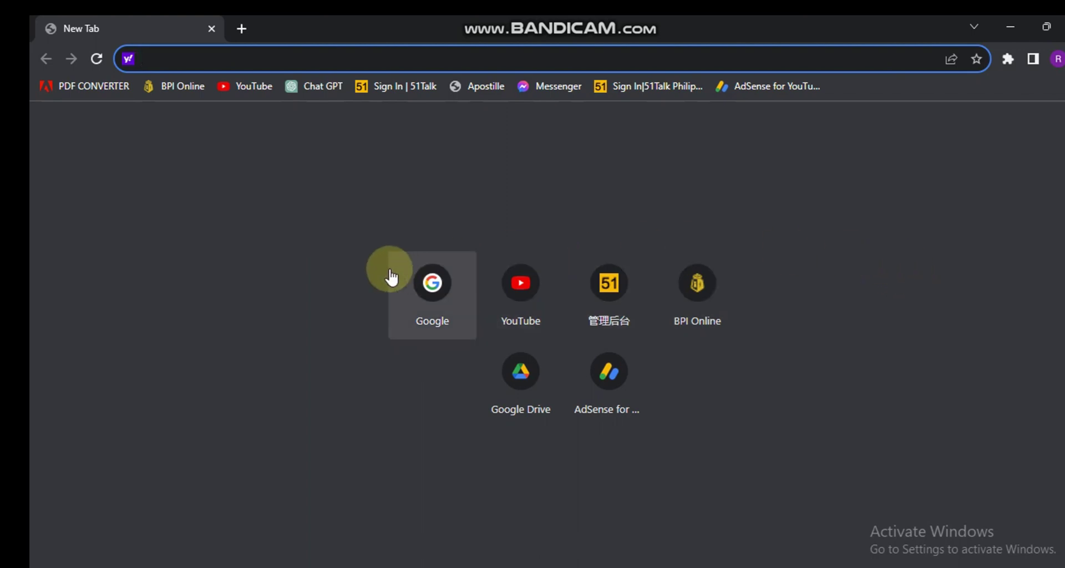
# - Search Google for "bir appointment system" and open the BIR eAppointment System website
pyautogui.click(419, 304)
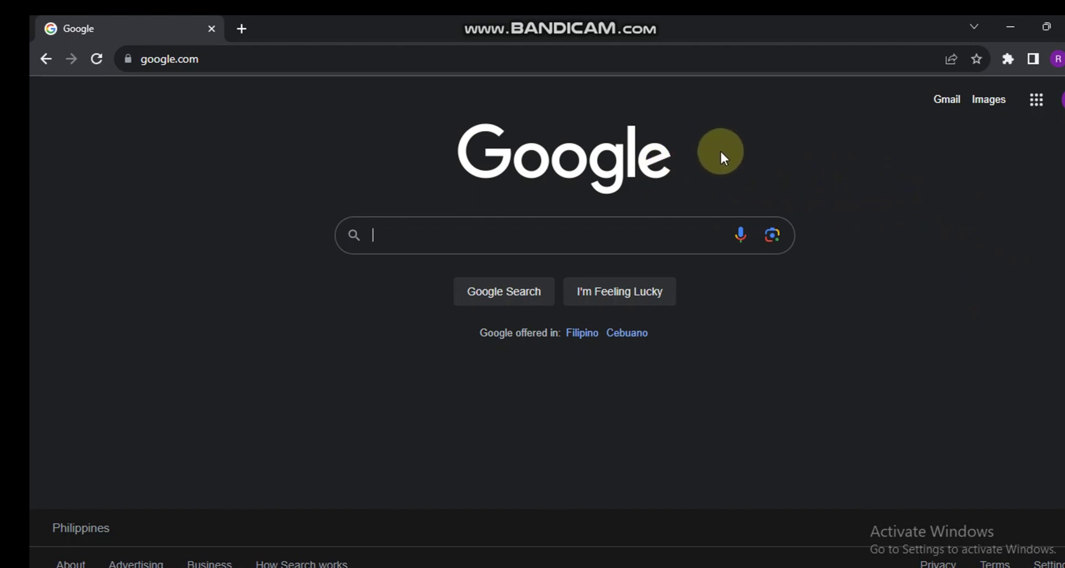
pyautogui.write('bir')
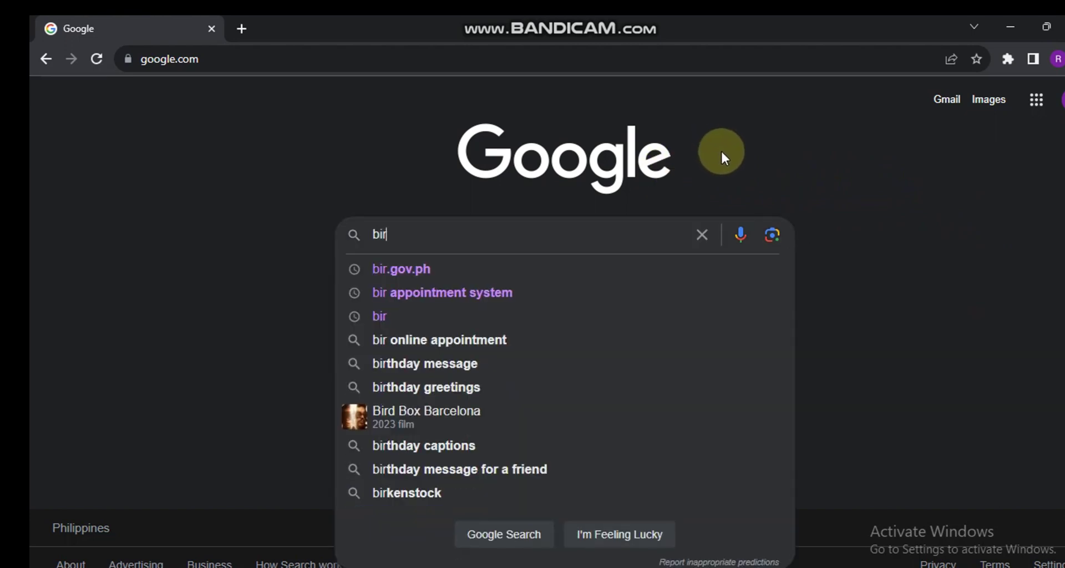
pyautogui.click(548, 291)
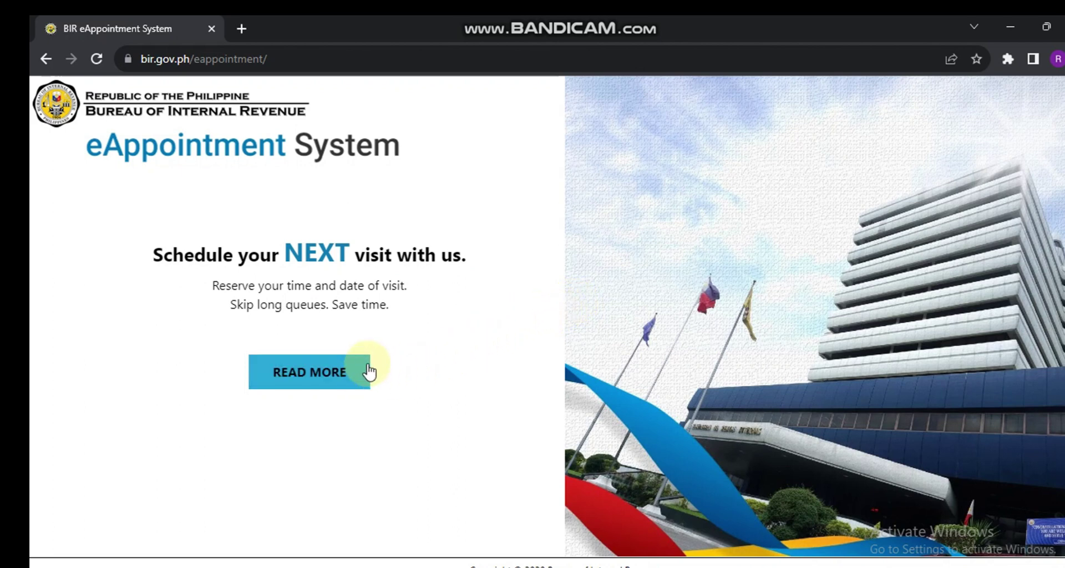
# - Review the reminders to read before visiting the BIR, and proceed to the list of offices for booking
pyautogui.click(326, 374)
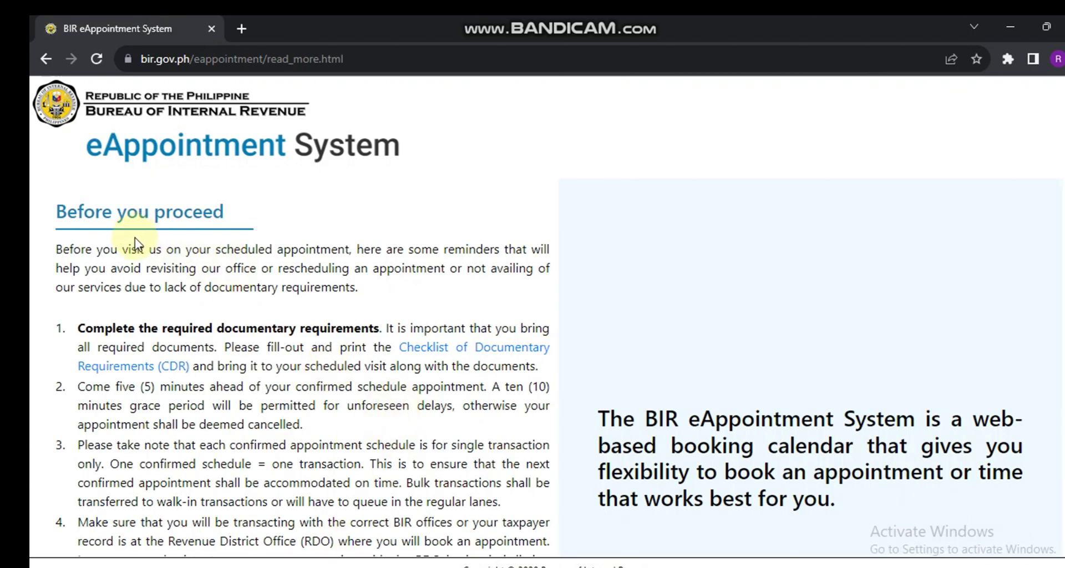
pyautogui.scroll(-2, 135, 237)
pyautogui.scroll(-3, 143, 242)
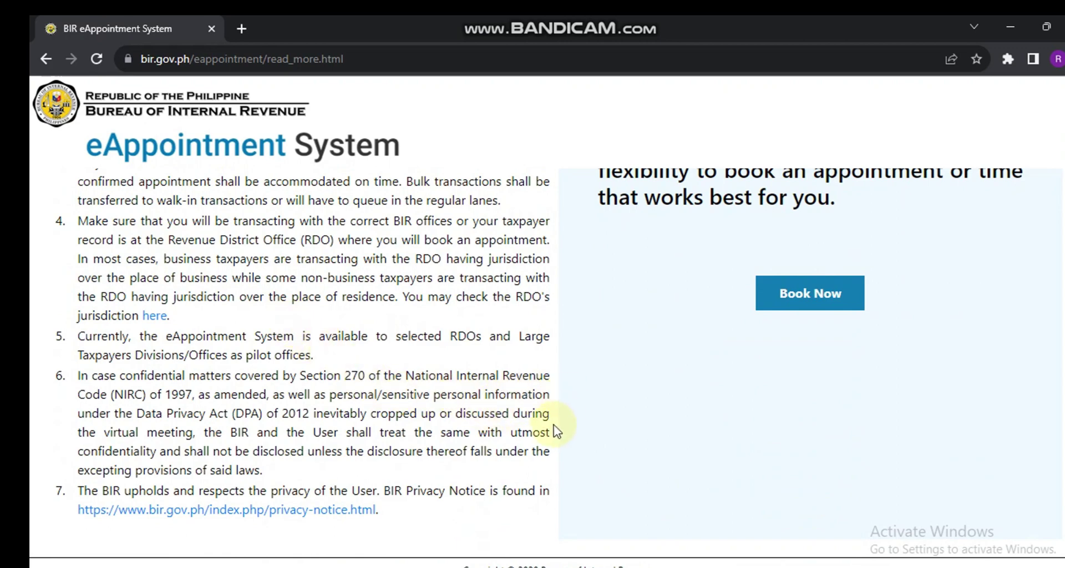
pyautogui.scroll(4, 549, 416)
pyautogui.scroll(-4, 547, 409)
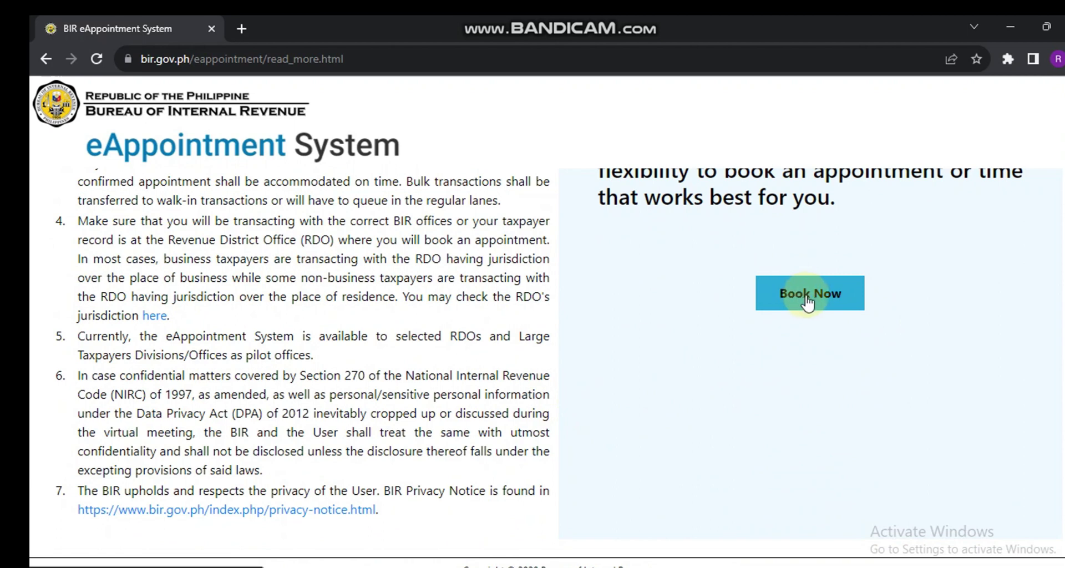
pyautogui.click(810, 294)
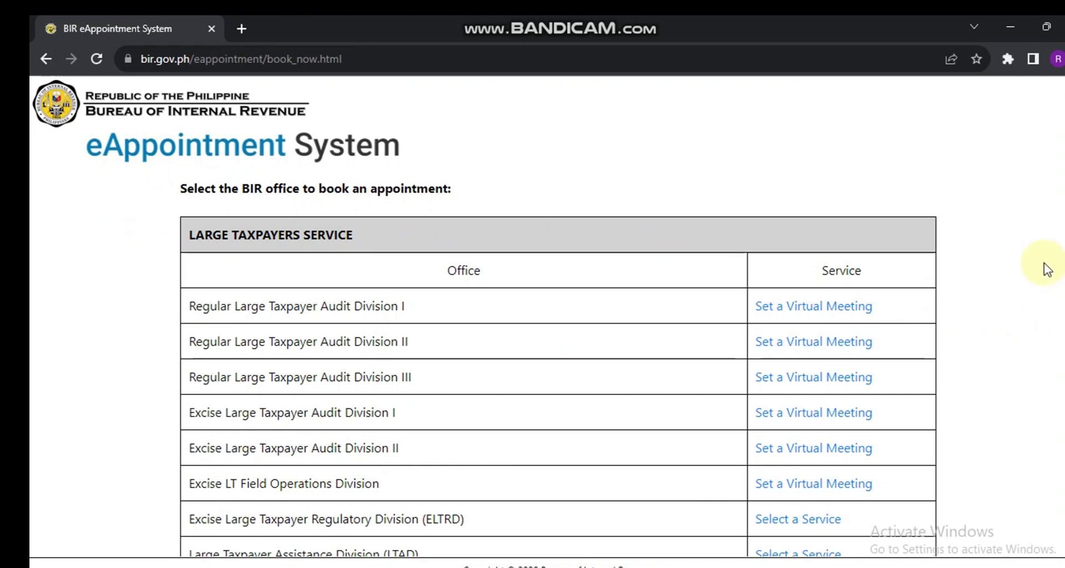
# - Open the service selection for Revenue District Office No. 93B - Ipil, Zamboanga Sibugay
pyautogui.scroll(-4, 1047, 269)
pyautogui.scroll(-8, 1046, 269)
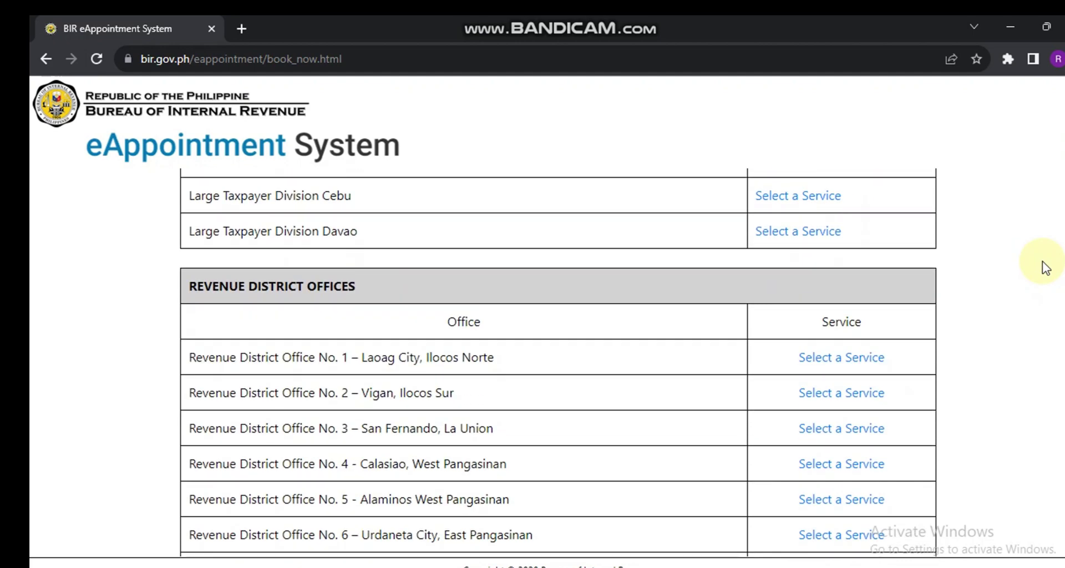
pyautogui.scroll(-13, 1046, 269)
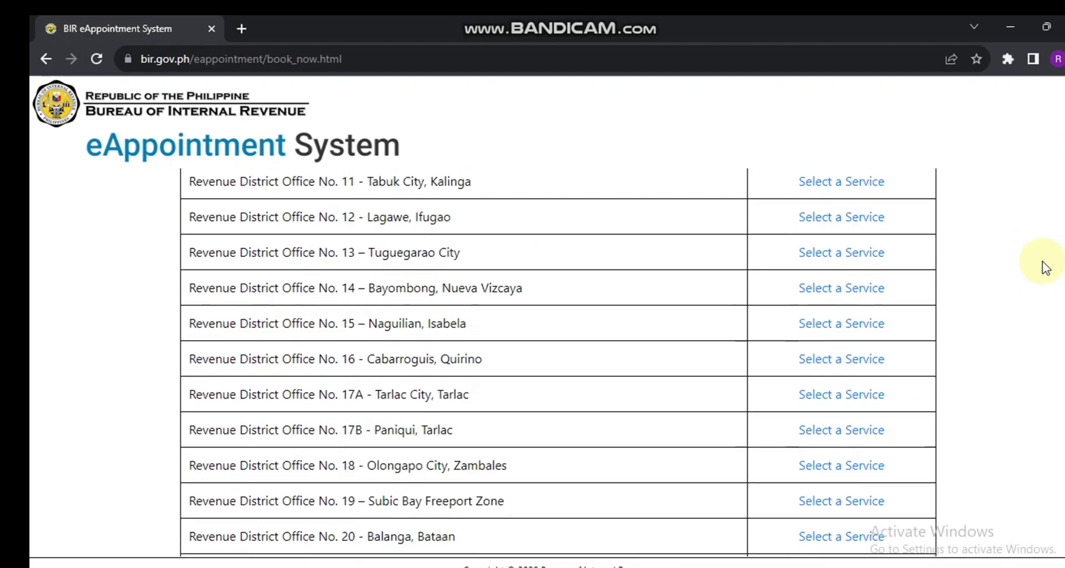
pyautogui.scroll(-13, 1046, 269)
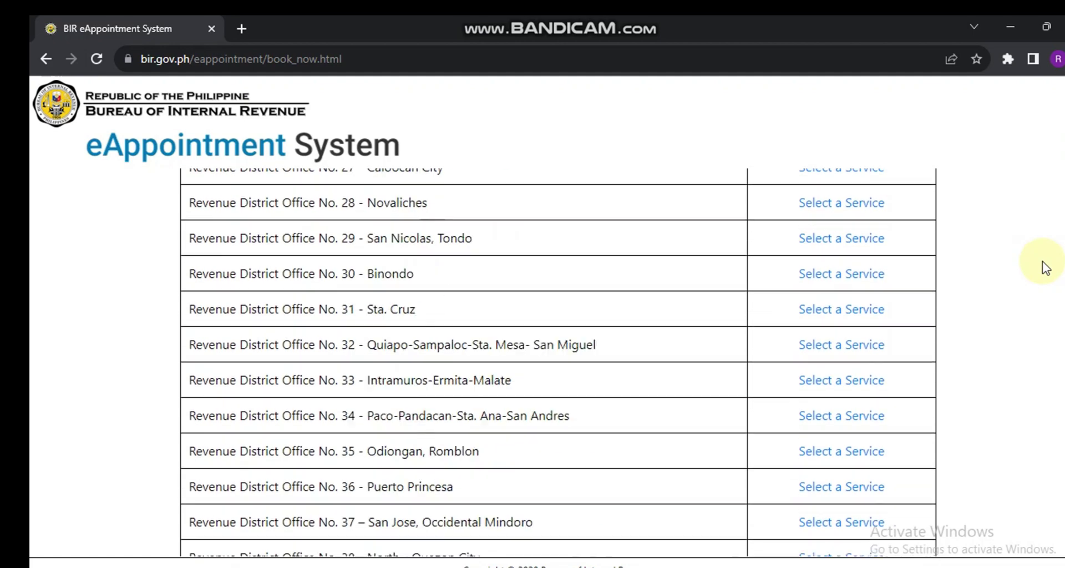
pyautogui.scroll(-11, 1046, 269)
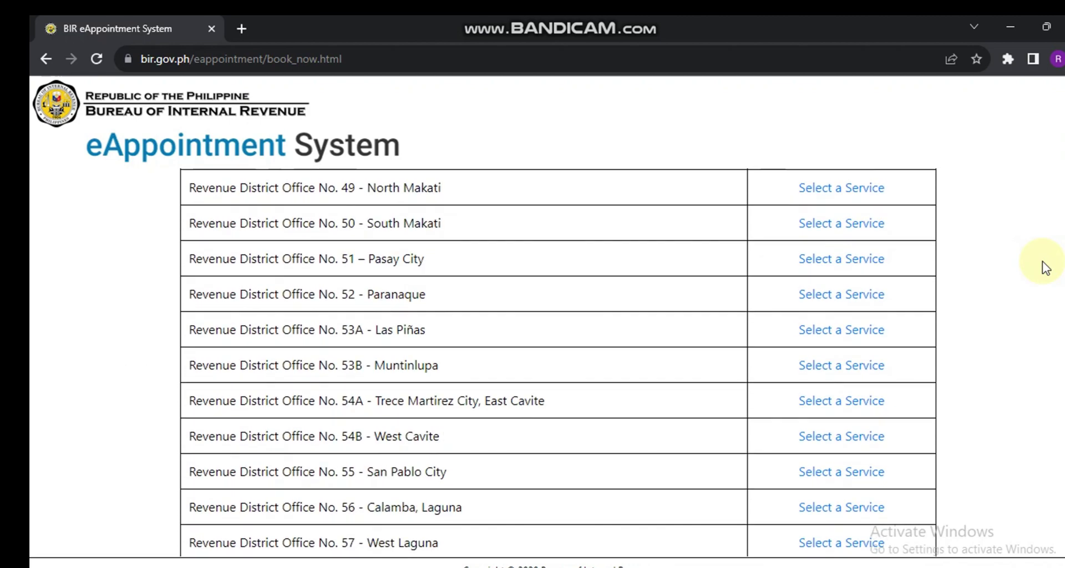
pyautogui.scroll(-12, 1046, 269)
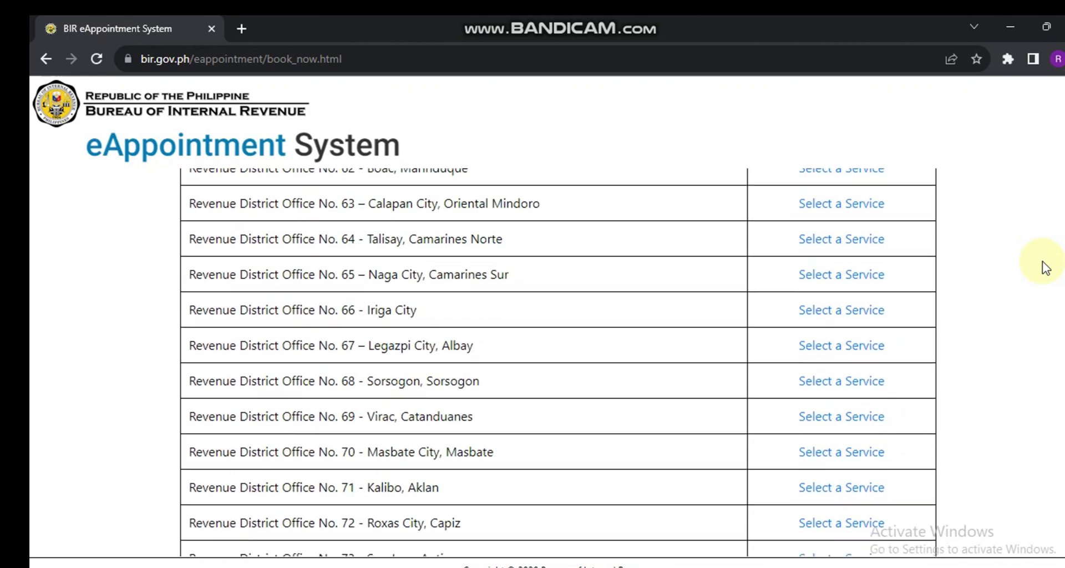
pyautogui.scroll(-7, 1045, 268)
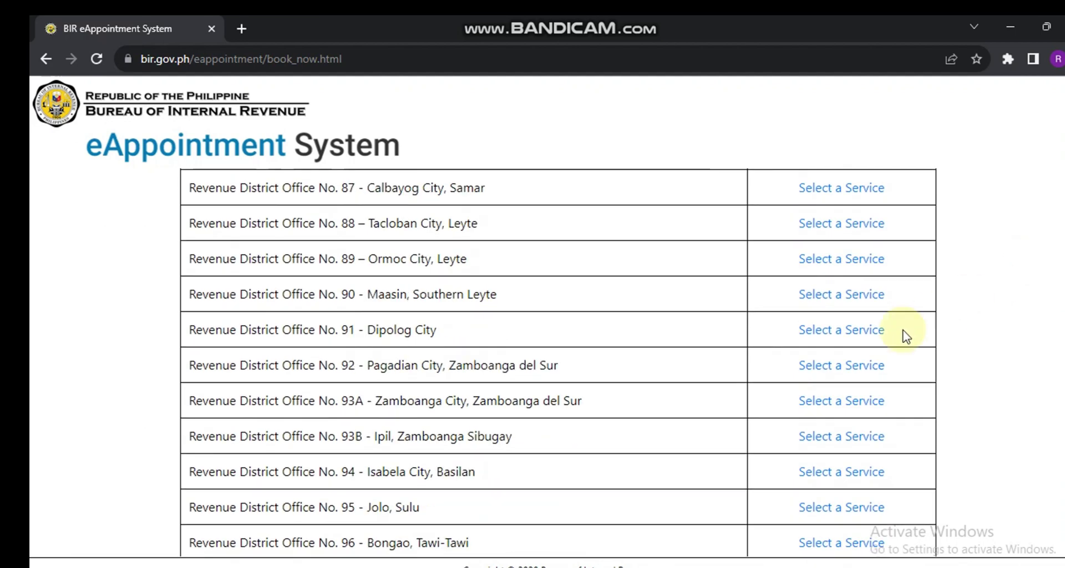
pyautogui.scroll(-1, 713, 371)
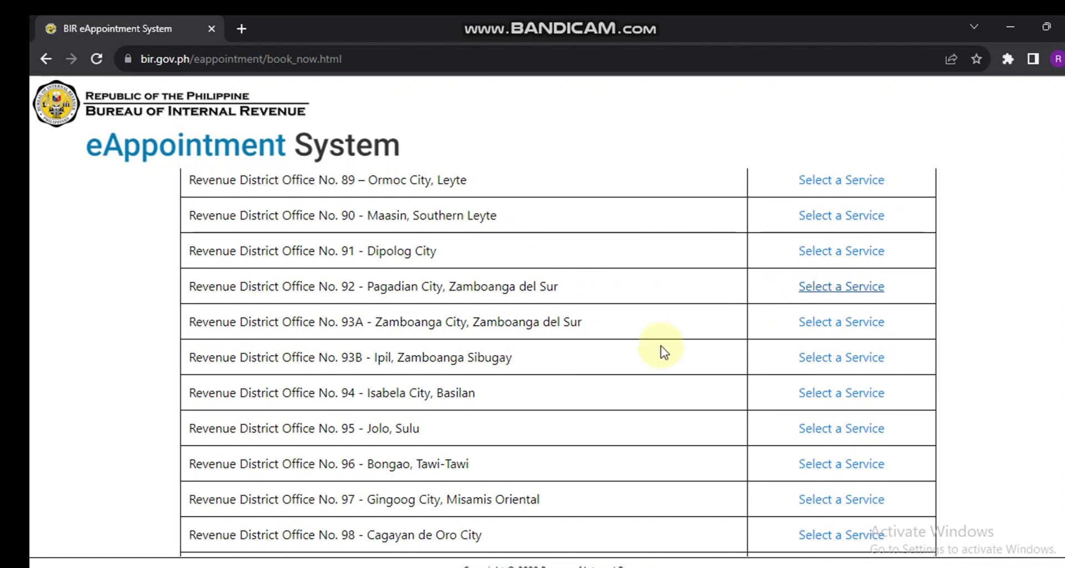
pyautogui.click(856, 362)
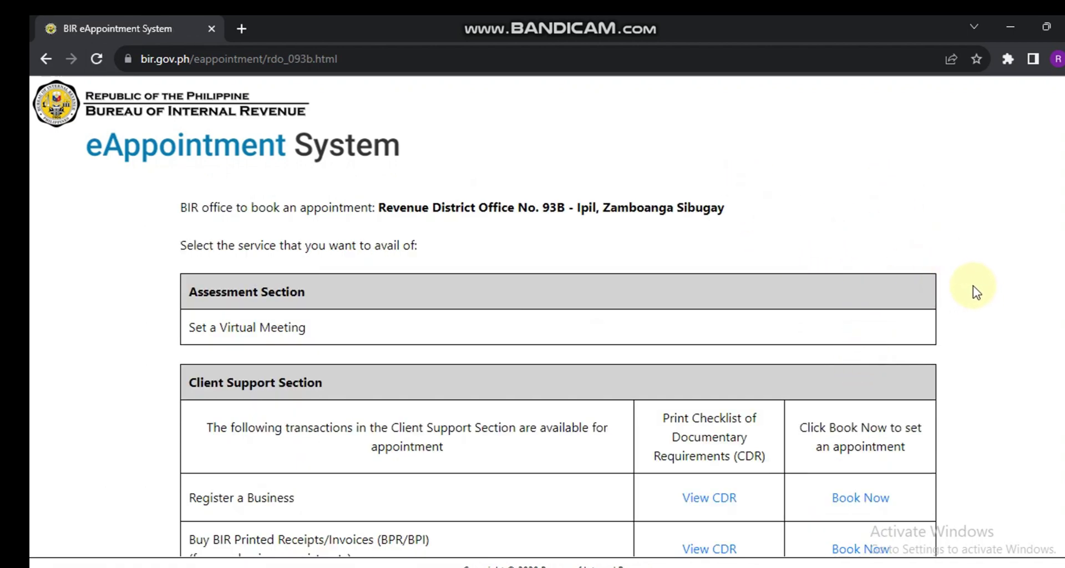
# - Start booking an appointment for the Apply for TIN transaction in the Client Support Section
pyautogui.scroll(-5, 975, 291)
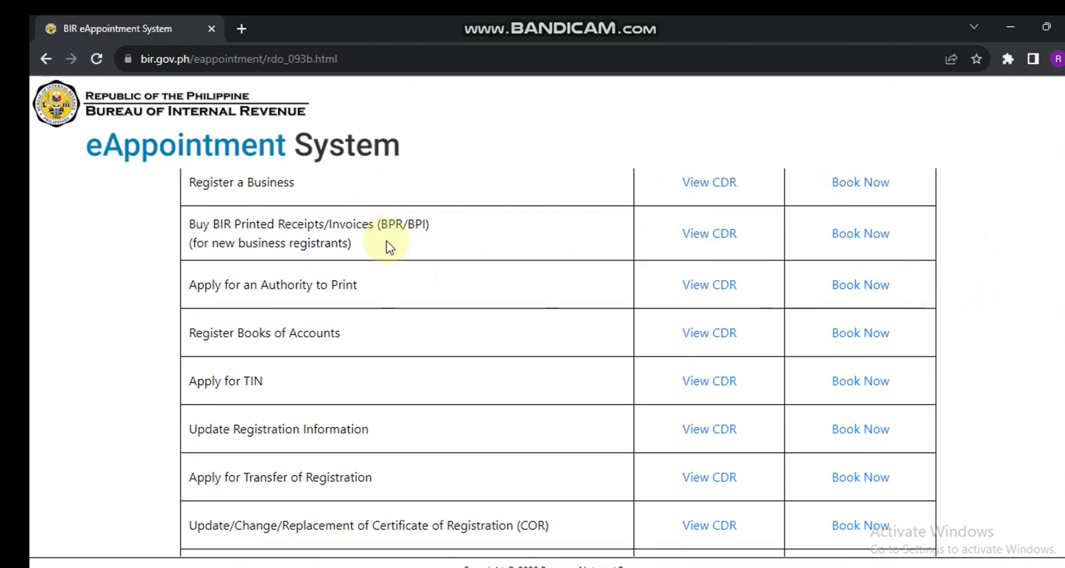
pyautogui.scroll(2, 421, 250)
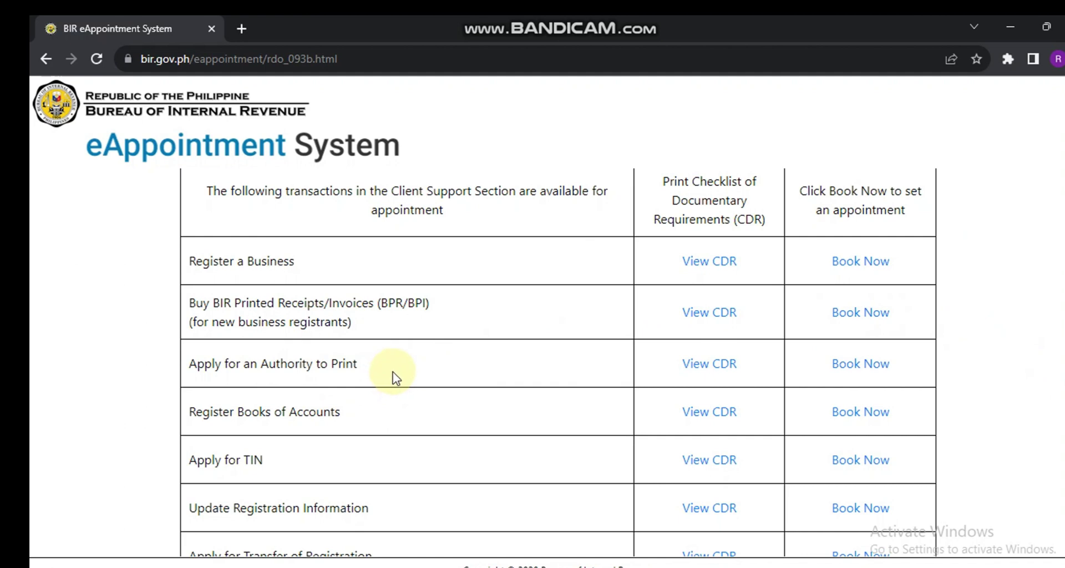
pyautogui.scroll(-1, 391, 373)
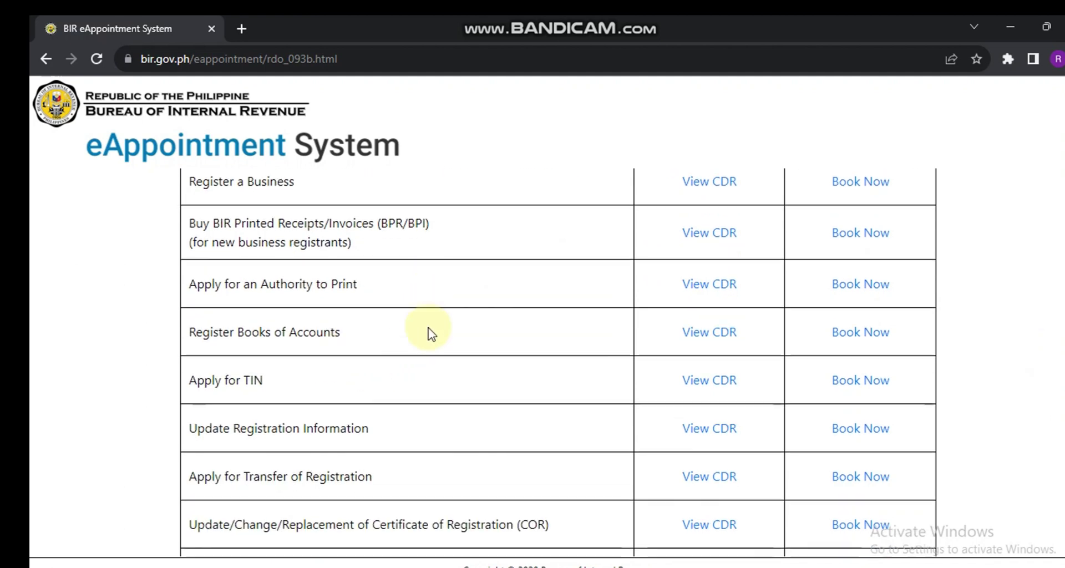
pyautogui.scroll(-2, 431, 361)
pyautogui.scroll(1, 454, 397)
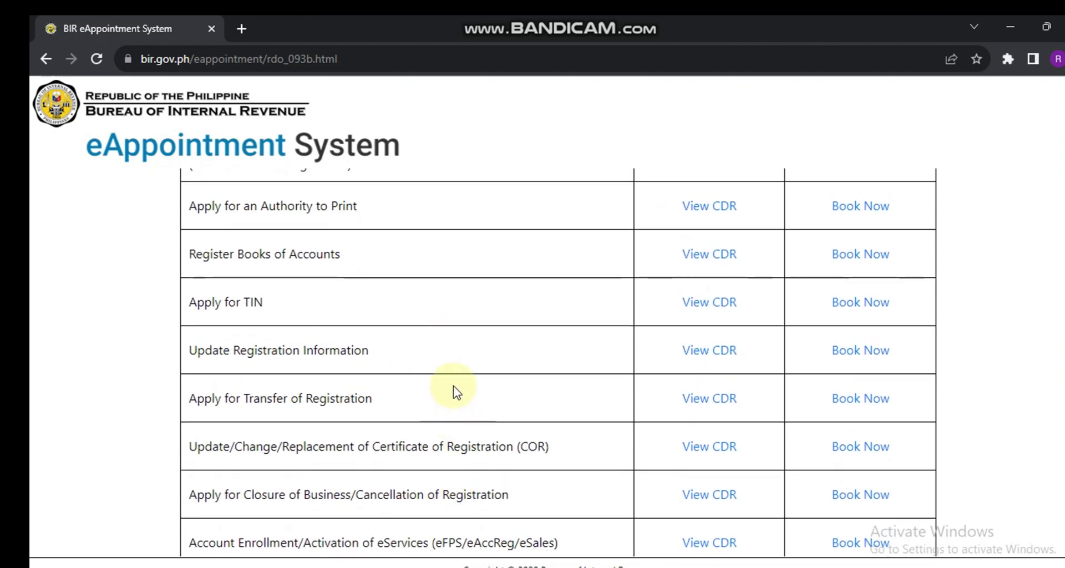
pyautogui.scroll(1, 456, 391)
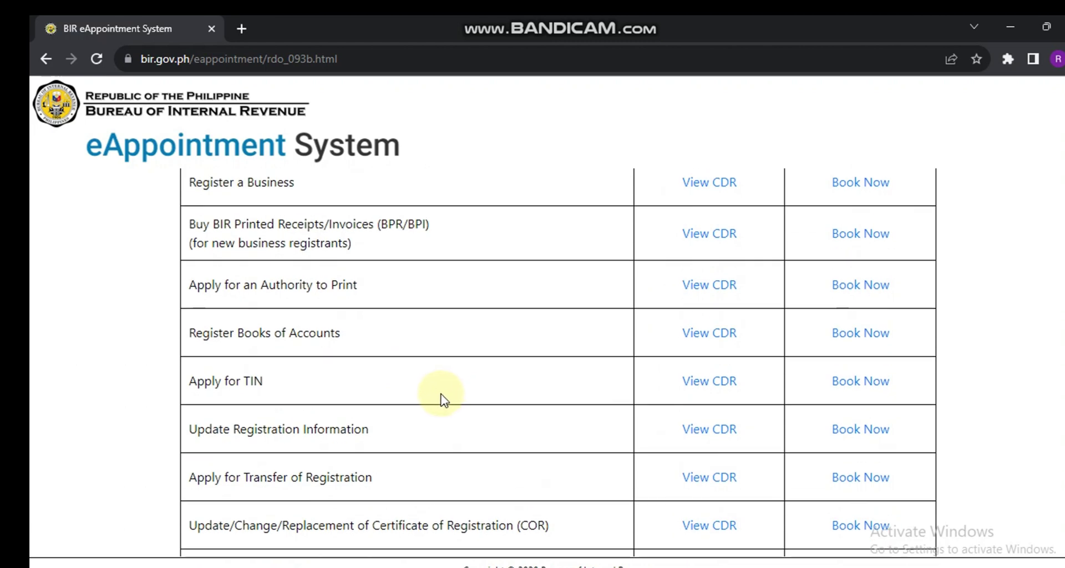
pyautogui.click(866, 383)
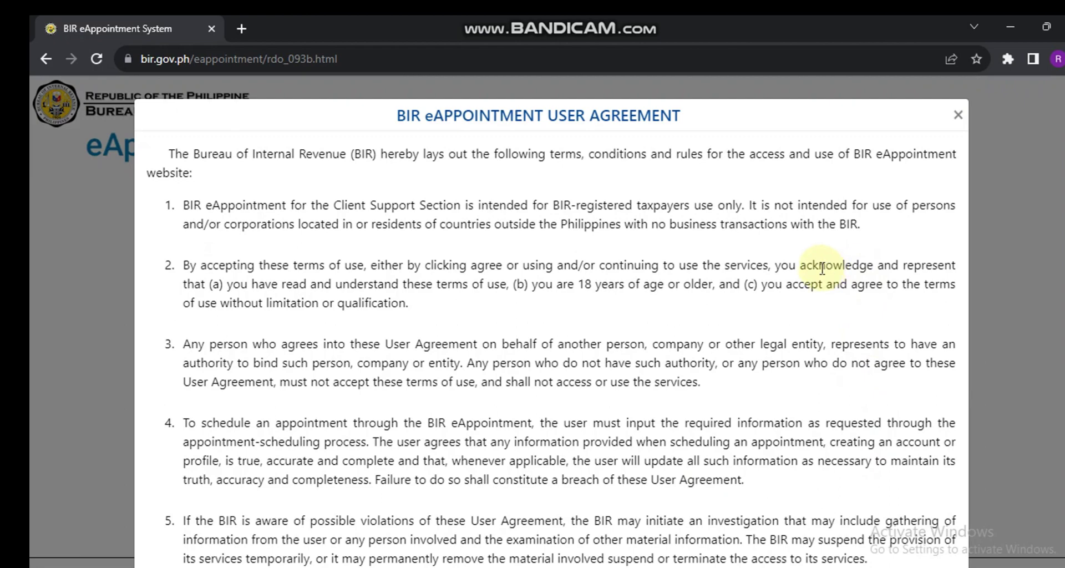
# - Accept the eAppointment user agreement and select the service 05 Application for TIN Issuance (1902/1904)
pyautogui.scroll(-6, 822, 269)
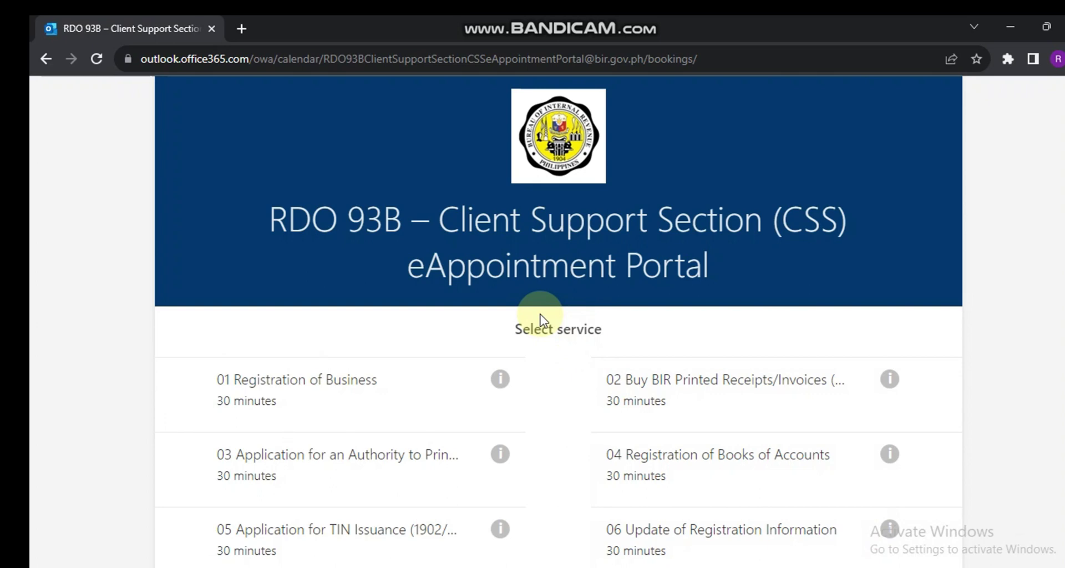
pyautogui.scroll(-3, 541, 320)
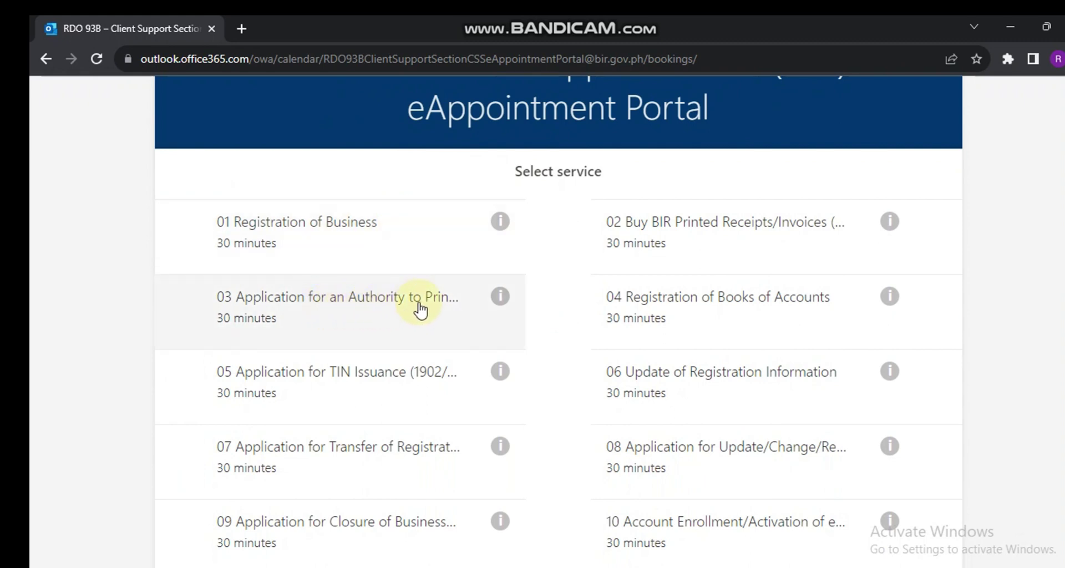
pyautogui.click(342, 390)
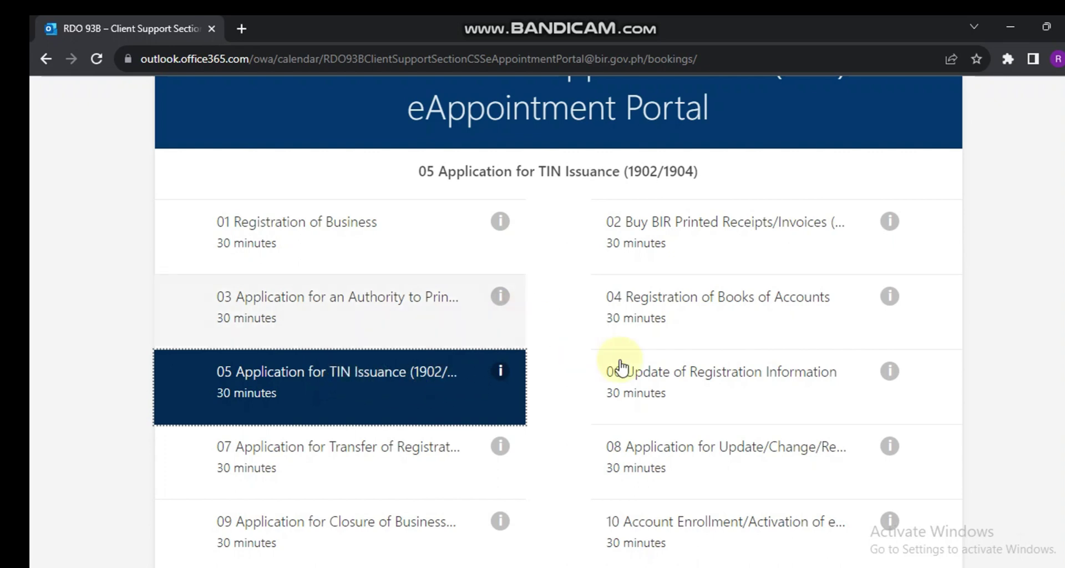
# - Schedule the appointment for September 6, 2023 at 11:00 am
pyautogui.scroll(-5, 736, 329)
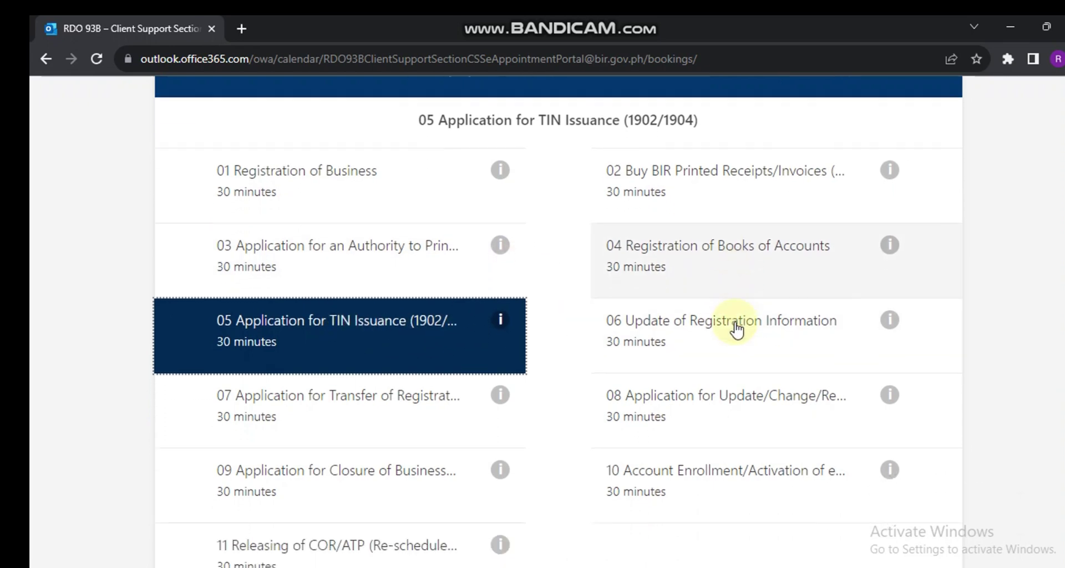
pyautogui.scroll(-1, 736, 329)
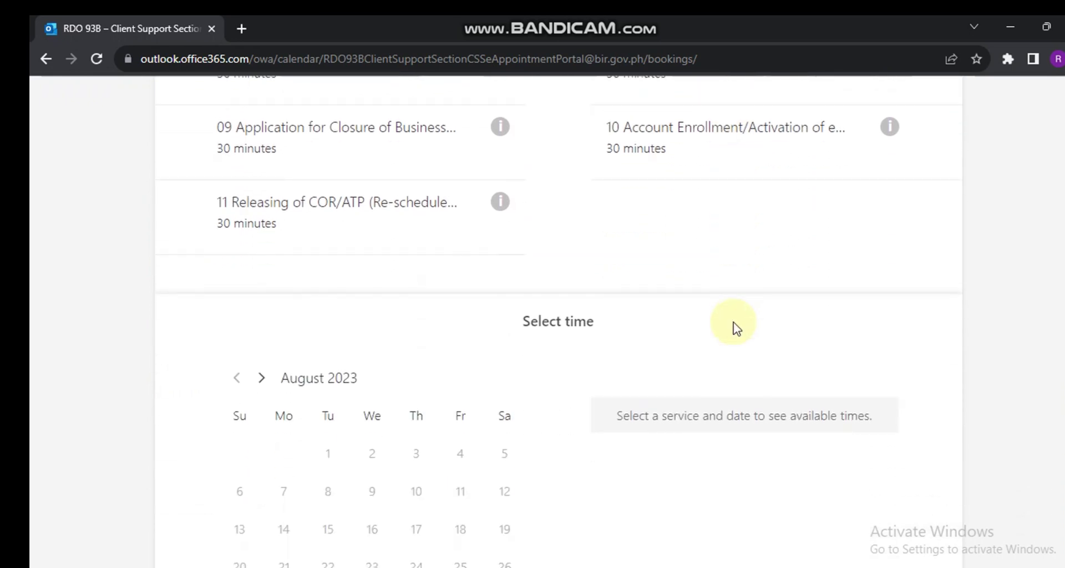
pyautogui.scroll(-1, 642, 328)
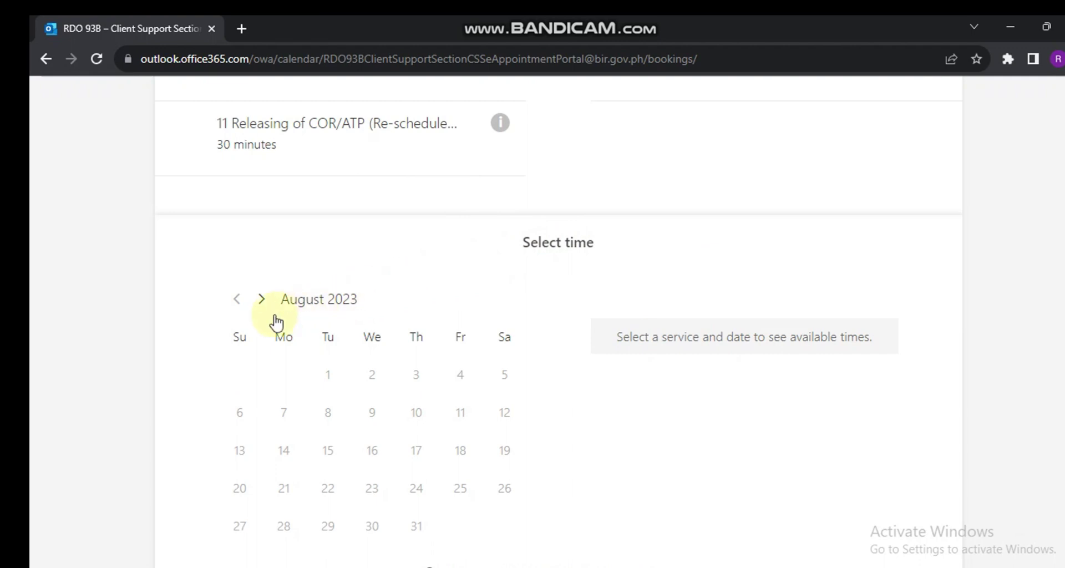
pyautogui.click(262, 303)
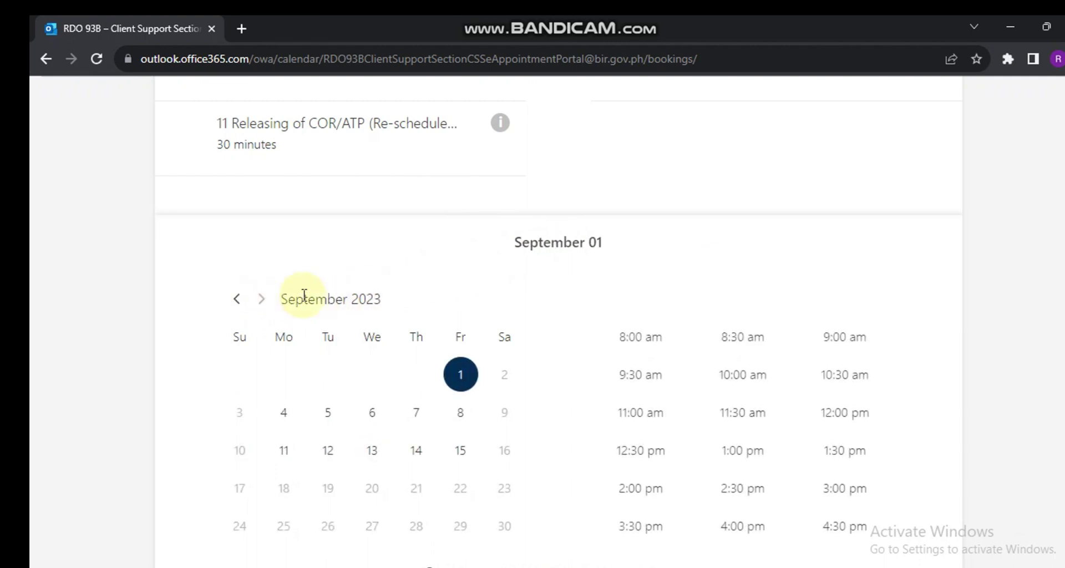
pyautogui.click(328, 414)
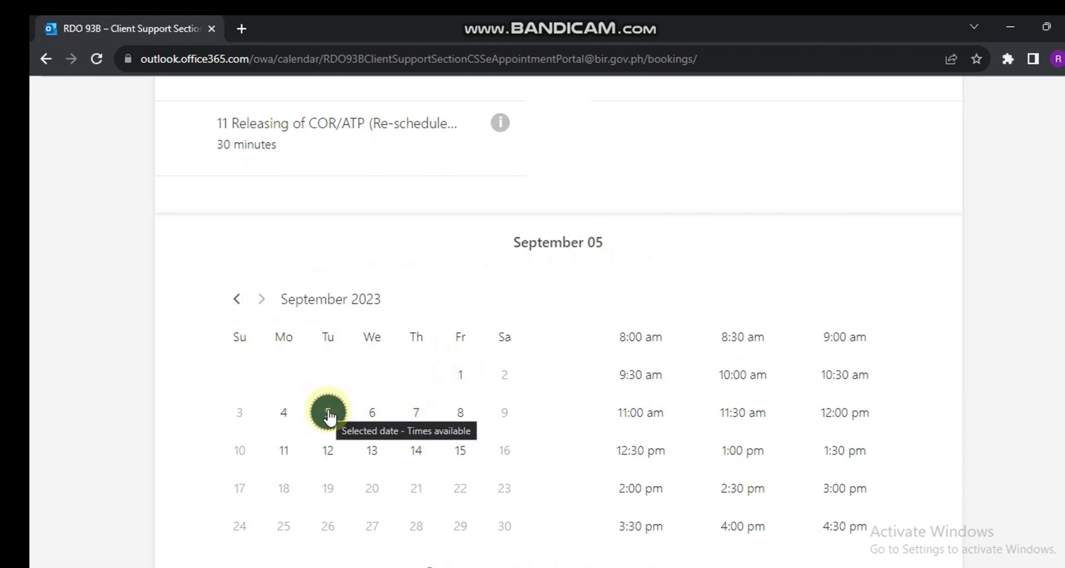
pyautogui.click(370, 417)
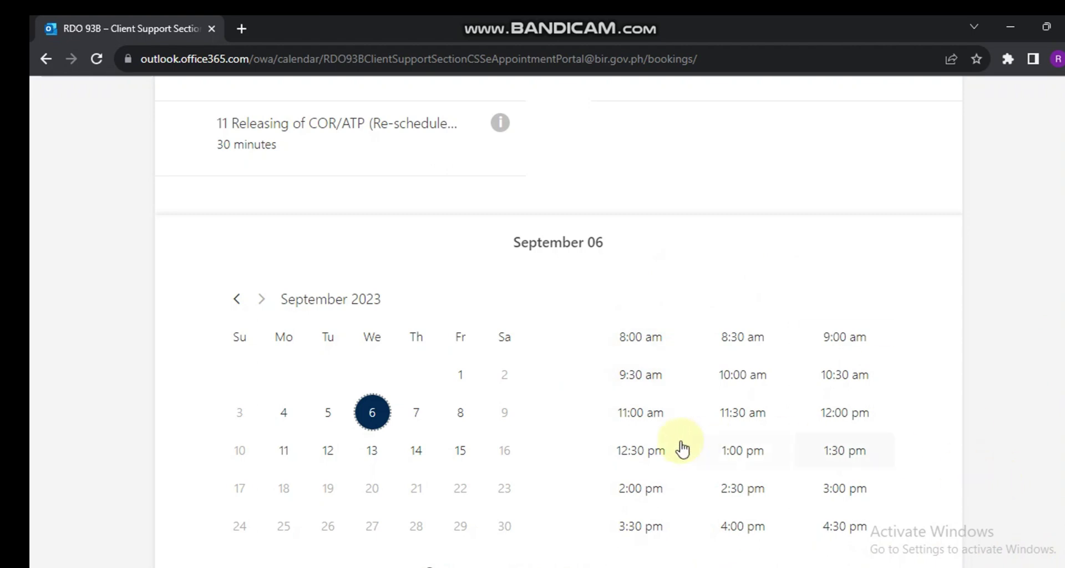
pyautogui.click(636, 420)
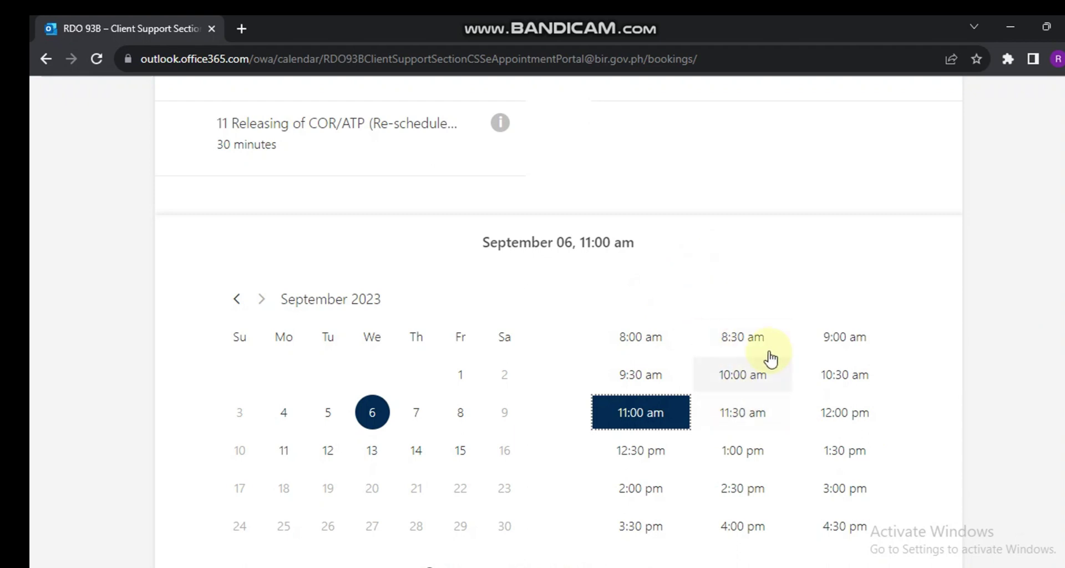
# - Enter the client's full name and e-mail address in the appointment details, leaving the optional address, phone number and notes blank
pyautogui.scroll(-1, 797, 328)
pyautogui.scroll(-1, 797, 327)
pyautogui.scroll(-5, 773, 369)
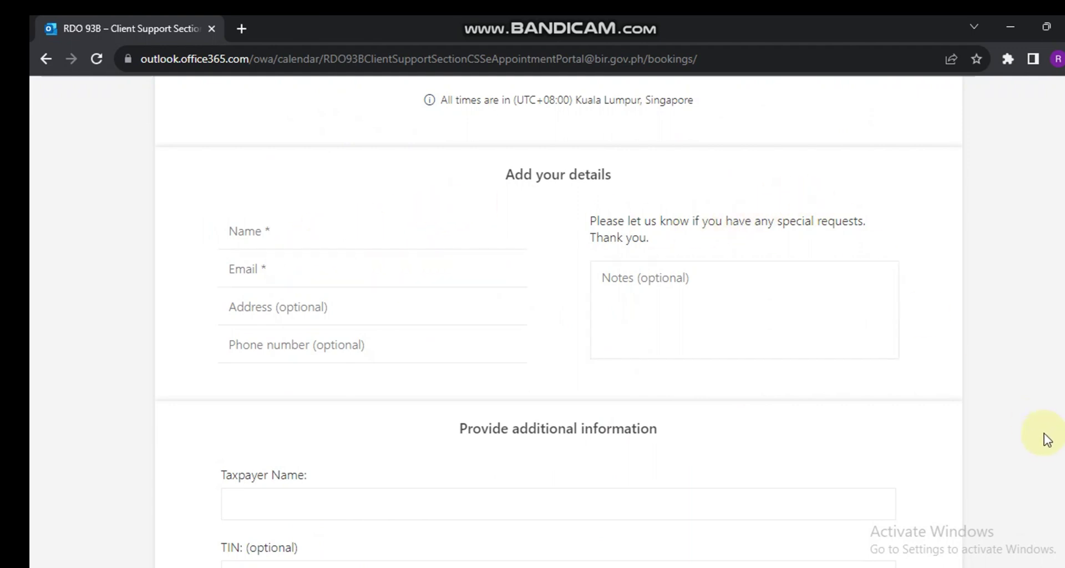
pyautogui.click(296, 234)
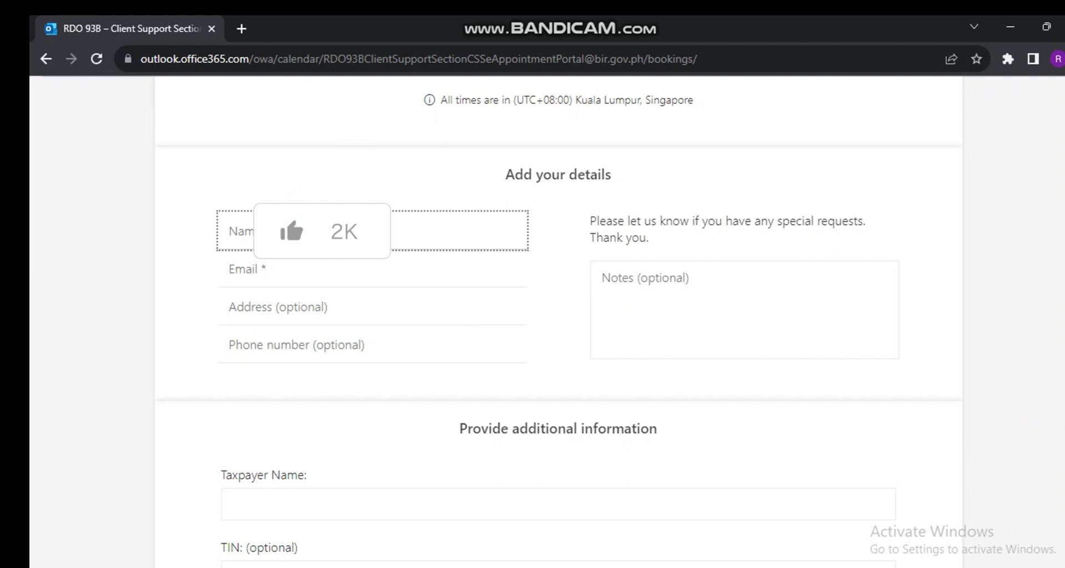
pyautogui.write('ROD')
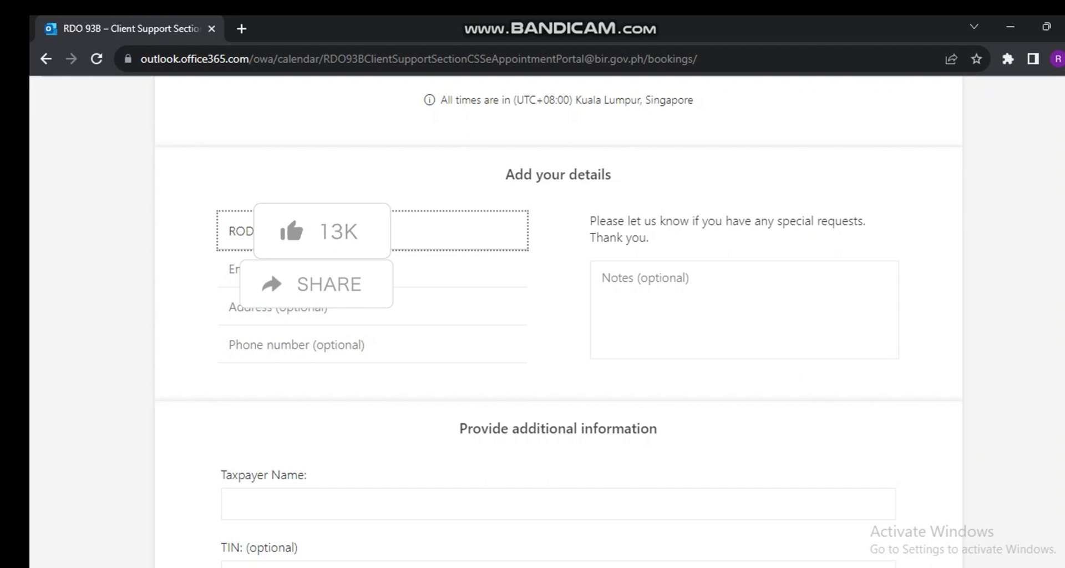
pyautogui.click(233, 269)
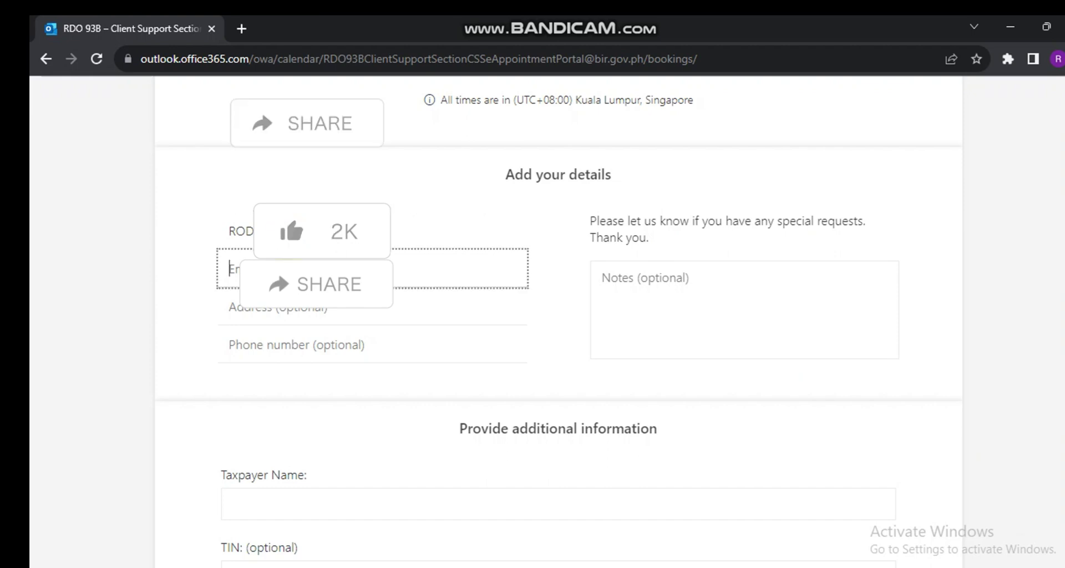
pyautogui.write('ro')
pyautogui.click(288, 306)
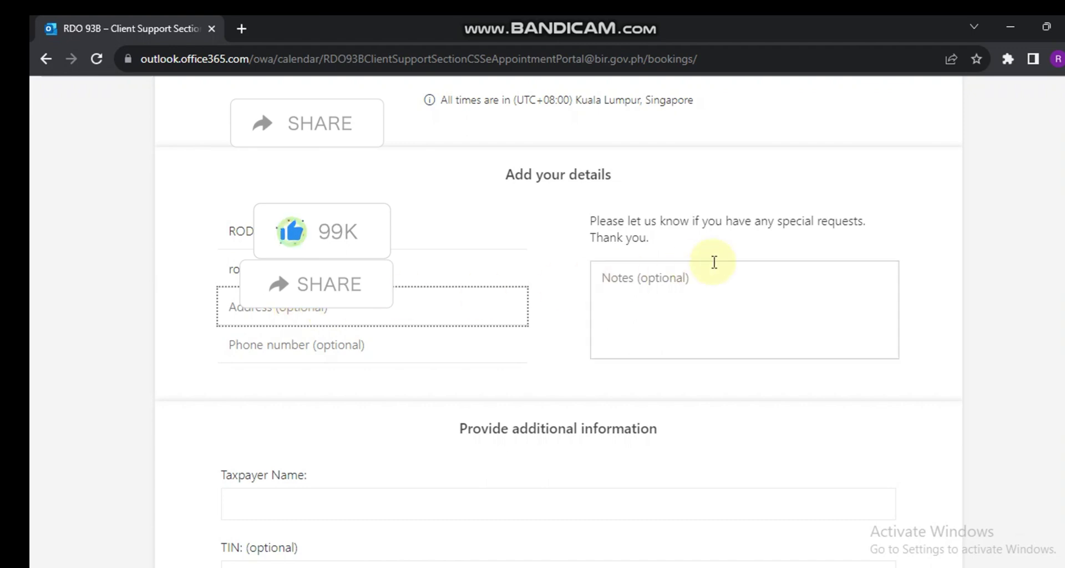
pyautogui.click(311, 350)
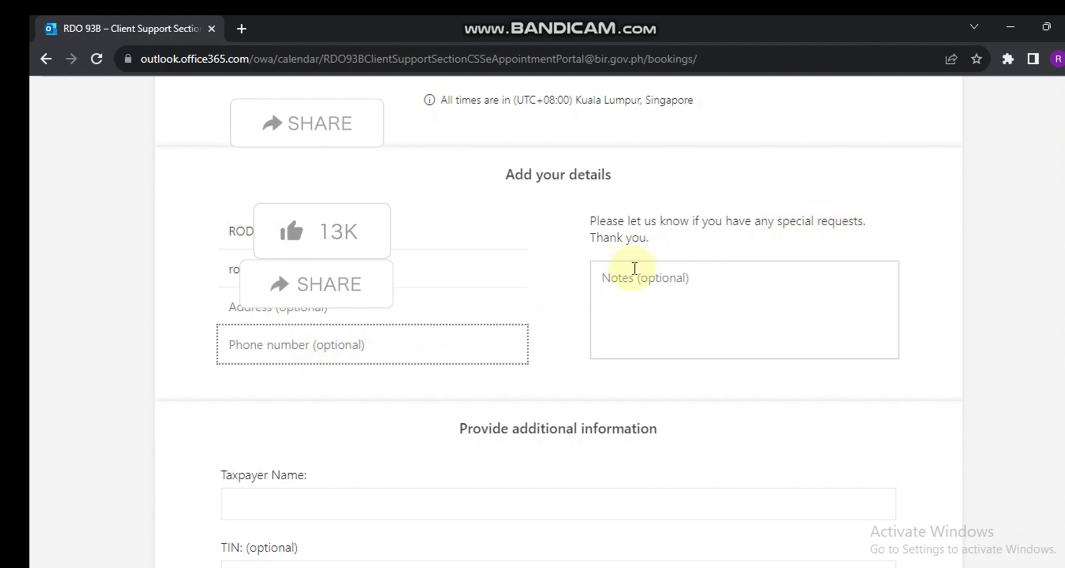
pyautogui.click(632, 268)
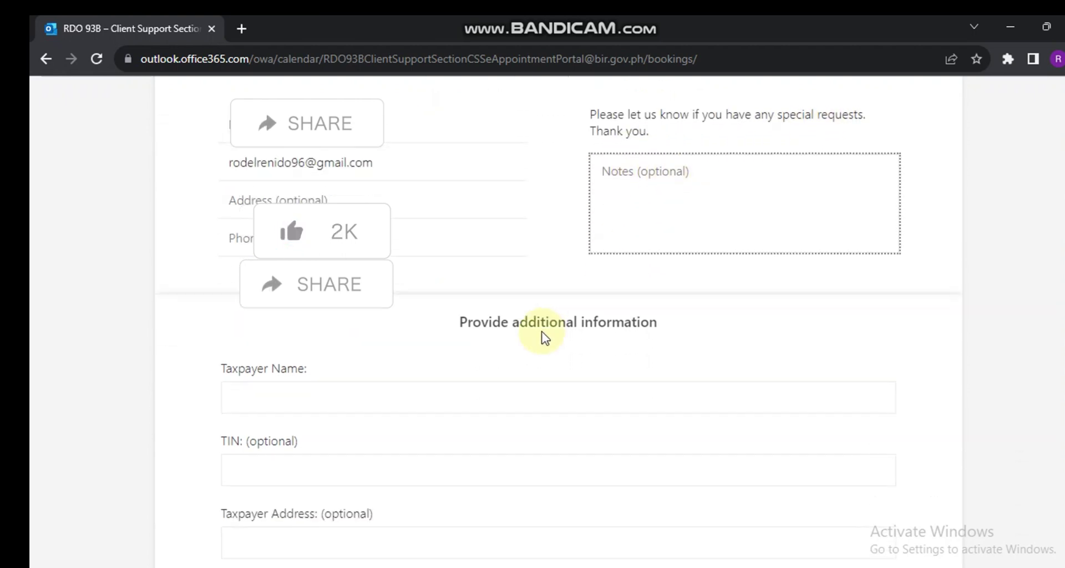
# - Fill in the taxpayer's name under the additional information and authorize the collection and processing of the indicated data
pyautogui.scroll(-3, 542, 337)
pyautogui.click(341, 350)
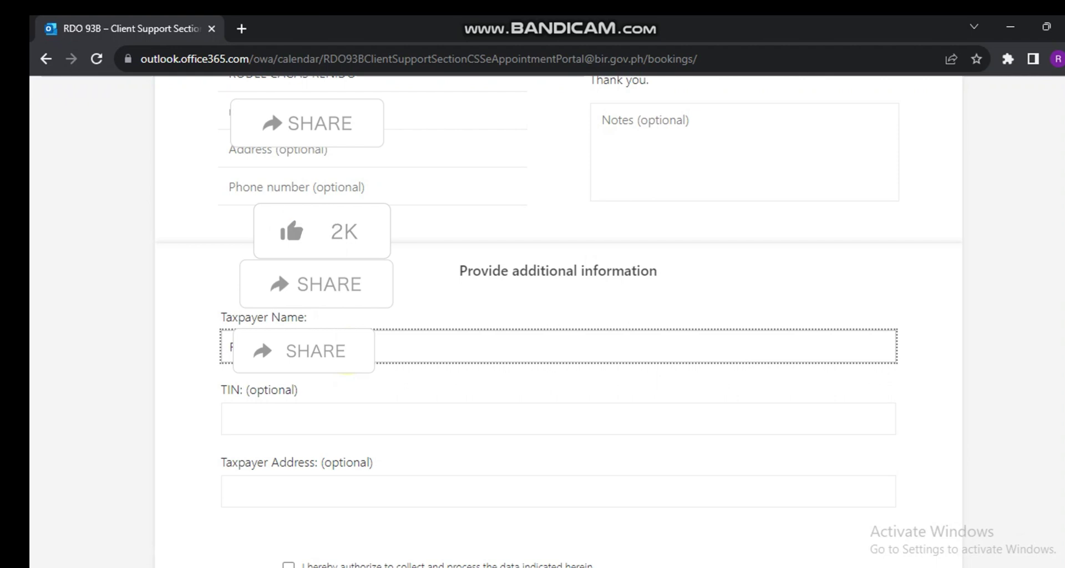
pyautogui.scroll(-3, 365, 339)
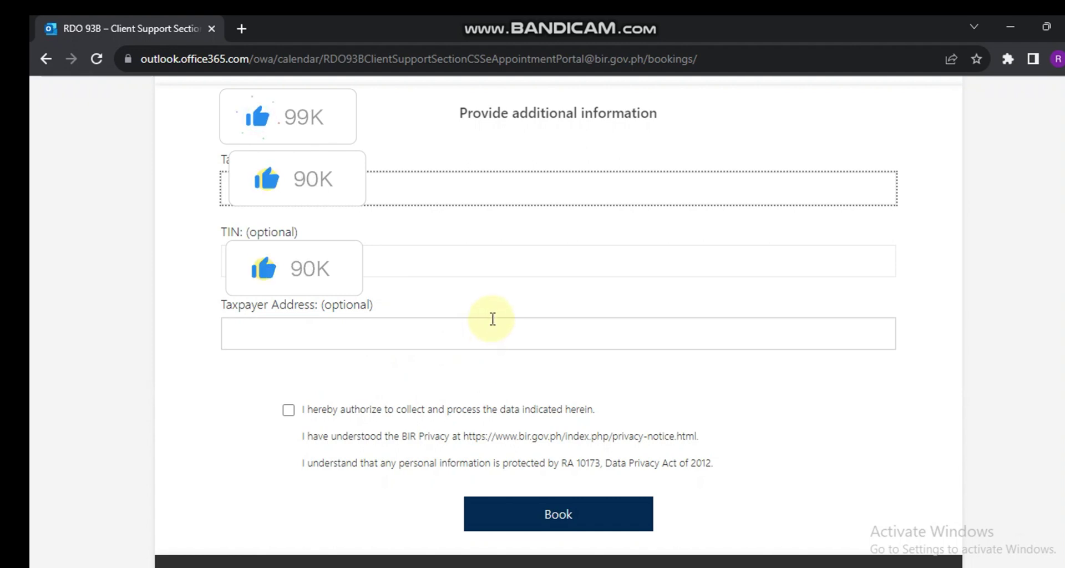
pyautogui.scroll(2, 491, 313)
pyautogui.scroll(-4, 488, 313)
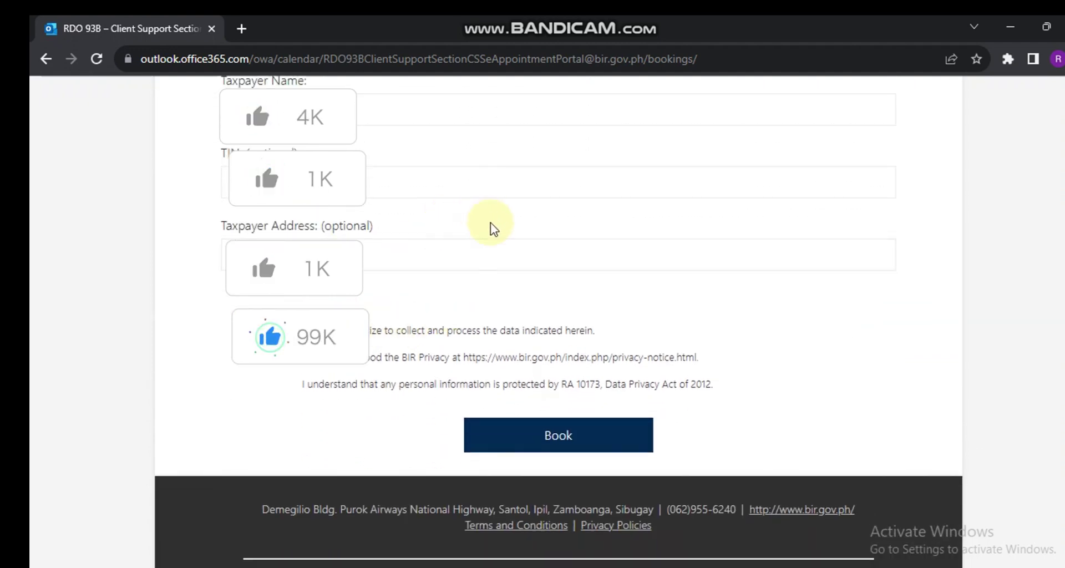
pyautogui.scroll(4, 507, 250)
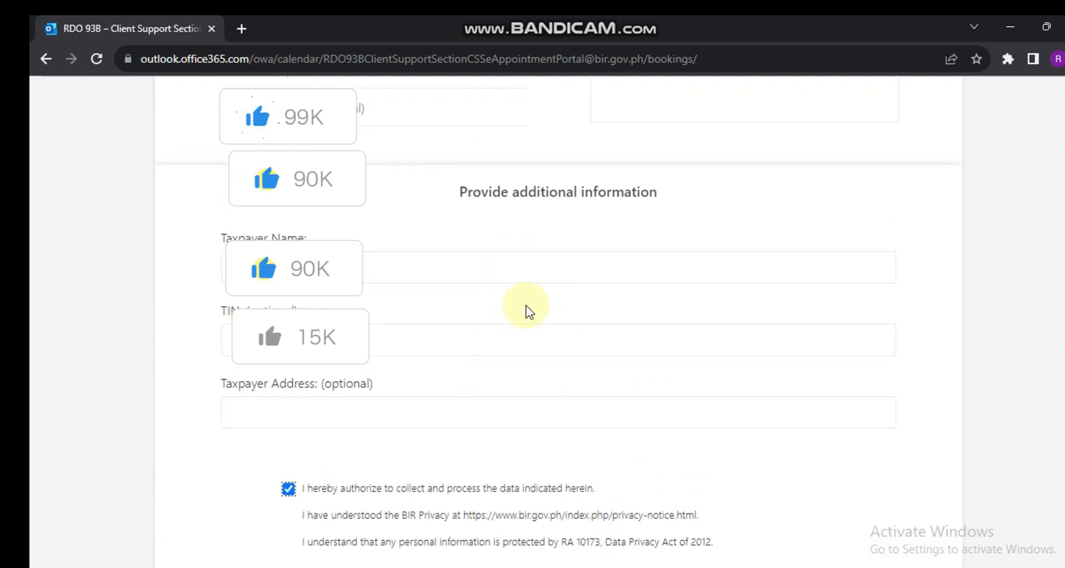
# - Check the completed form, book the appointment and dismiss the booking acknowledgement
pyautogui.scroll(2, 525, 310)
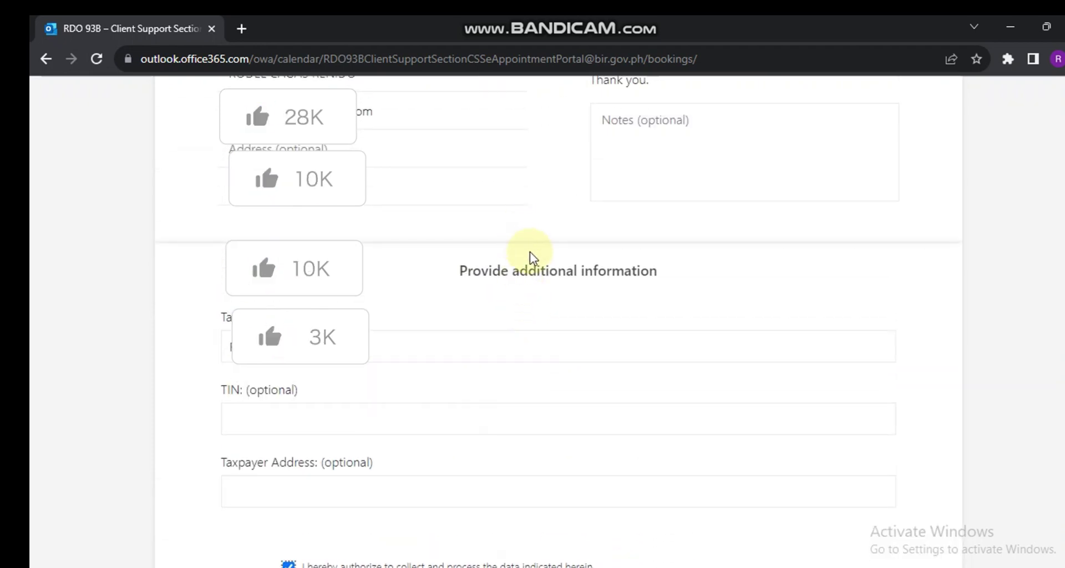
pyautogui.scroll(-6, 527, 258)
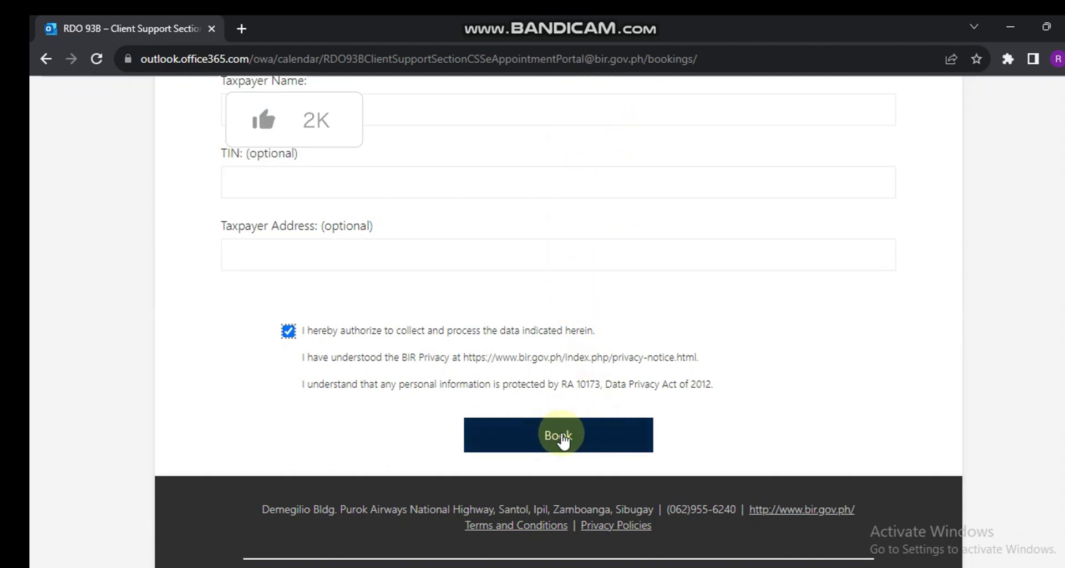
pyautogui.click(560, 437)
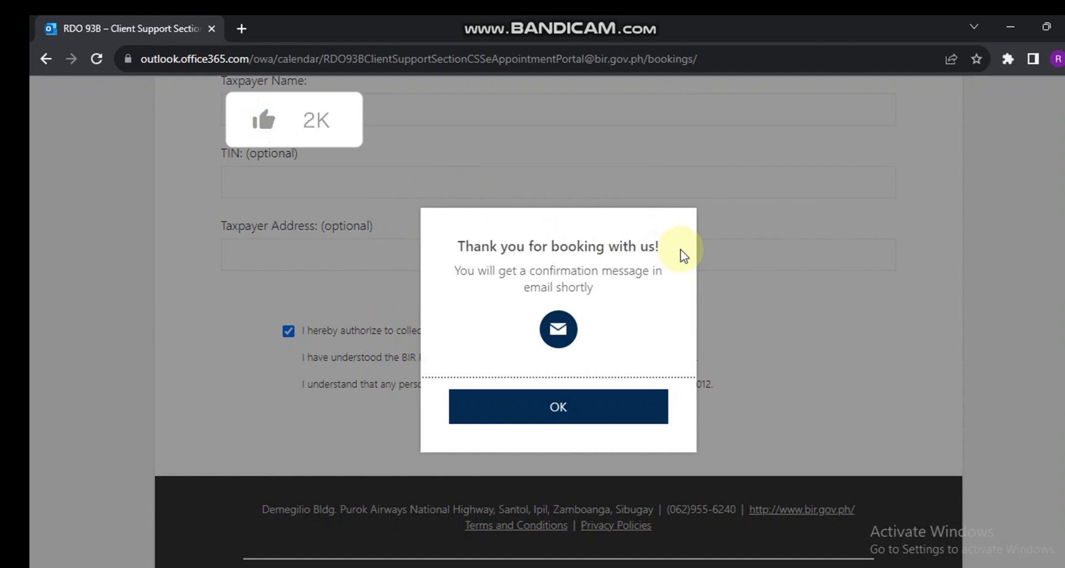
pyautogui.click(607, 415)
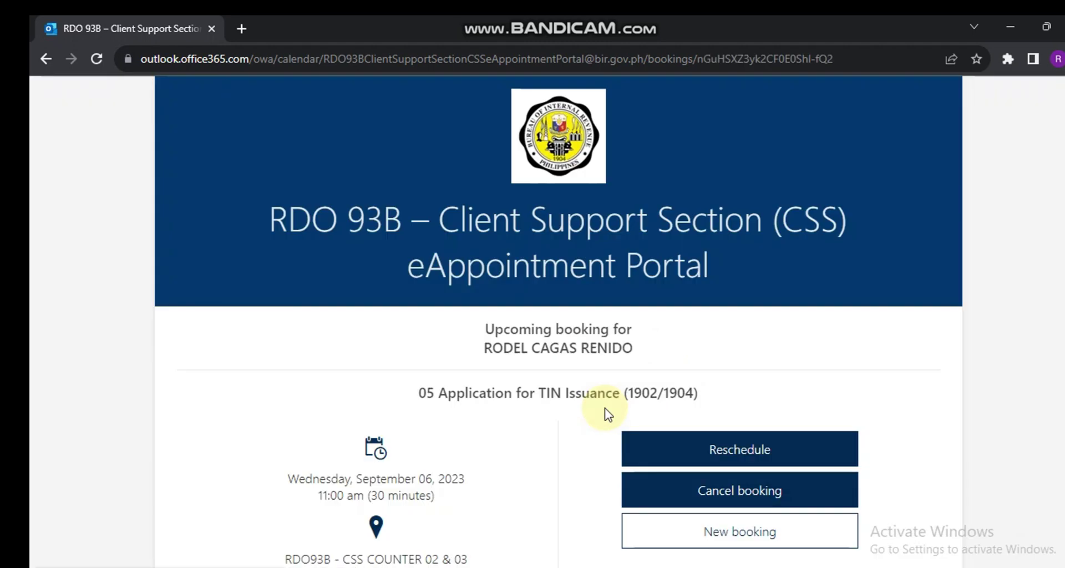
# - Review the upcoming booking's client name, service, schedule and location on the eAppointment page
pyautogui.scroll(-2, 673, 387)
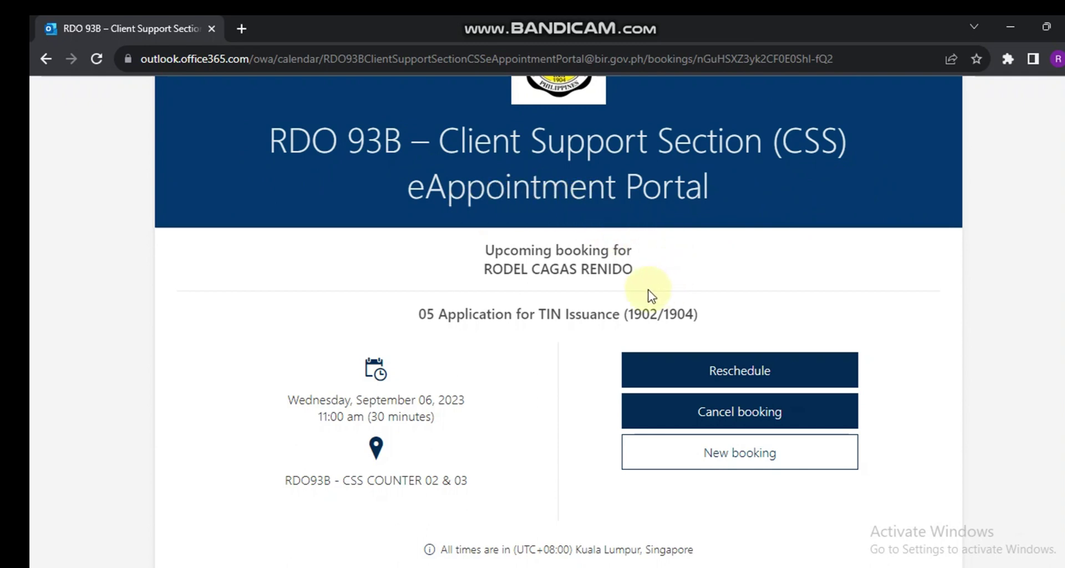
pyautogui.moveTo(639, 270); pyautogui.dragTo(479, 272)
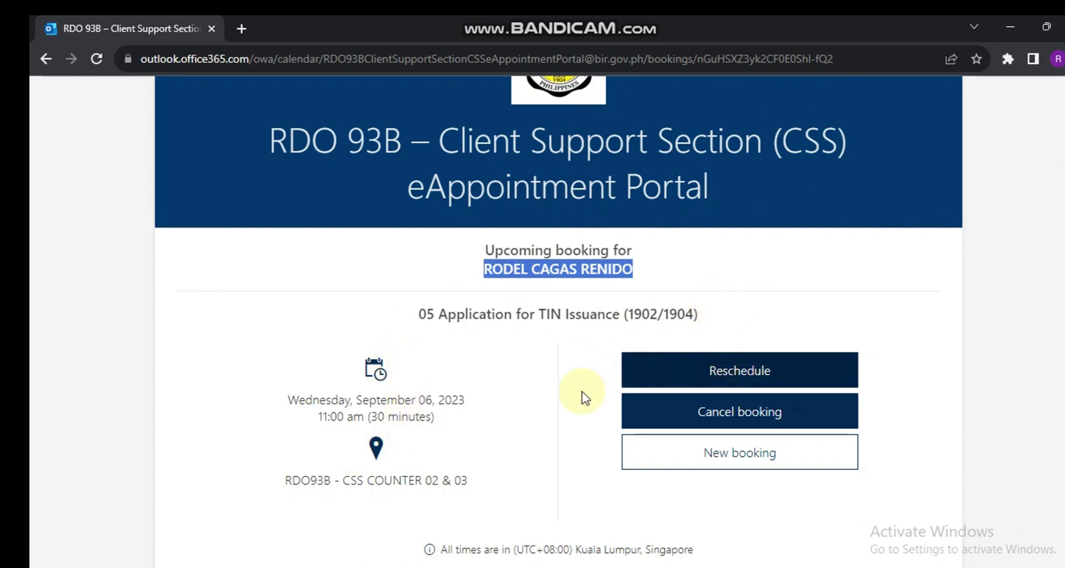
pyautogui.moveTo(273, 385); pyautogui.dragTo(469, 429)
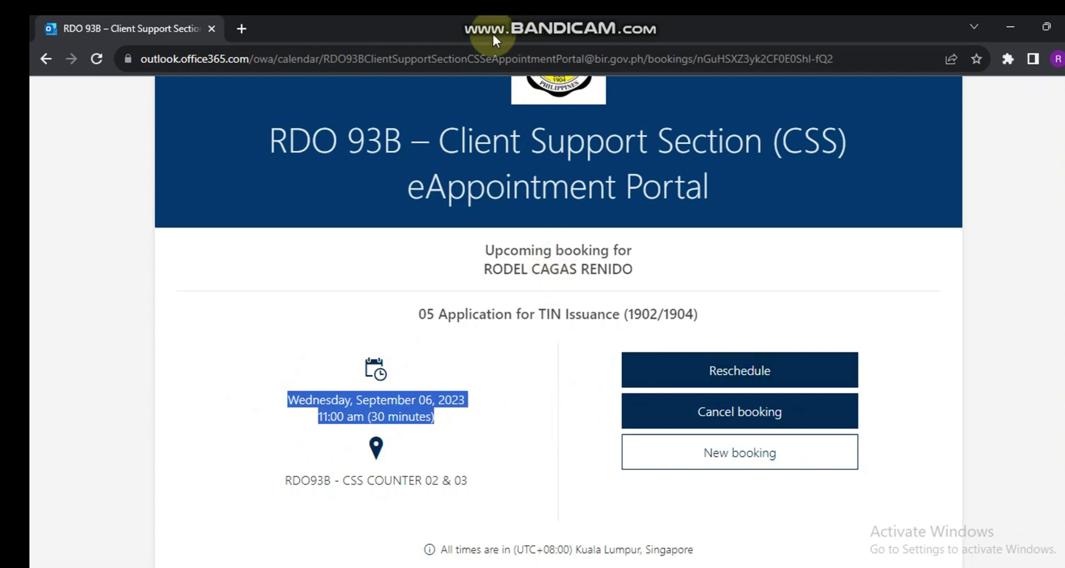
pyautogui.scroll(-2, 542, 428)
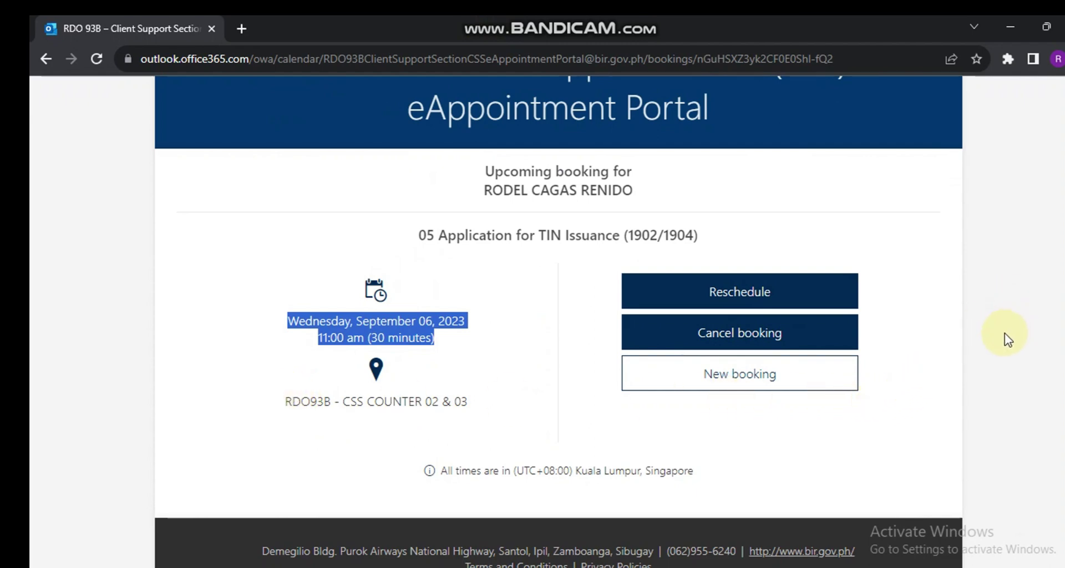
pyautogui.scroll(2, 1005, 340)
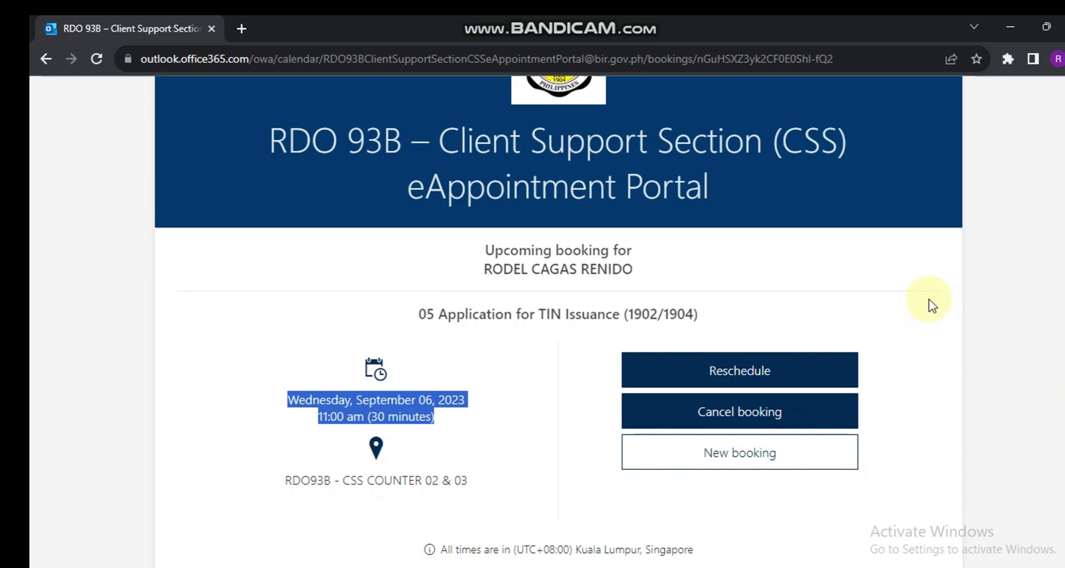
# - Open the Gmail inbox of the account used for the booking in a new browser tab, dismissing the mobile notifications prompt
pyautogui.click(243, 29)
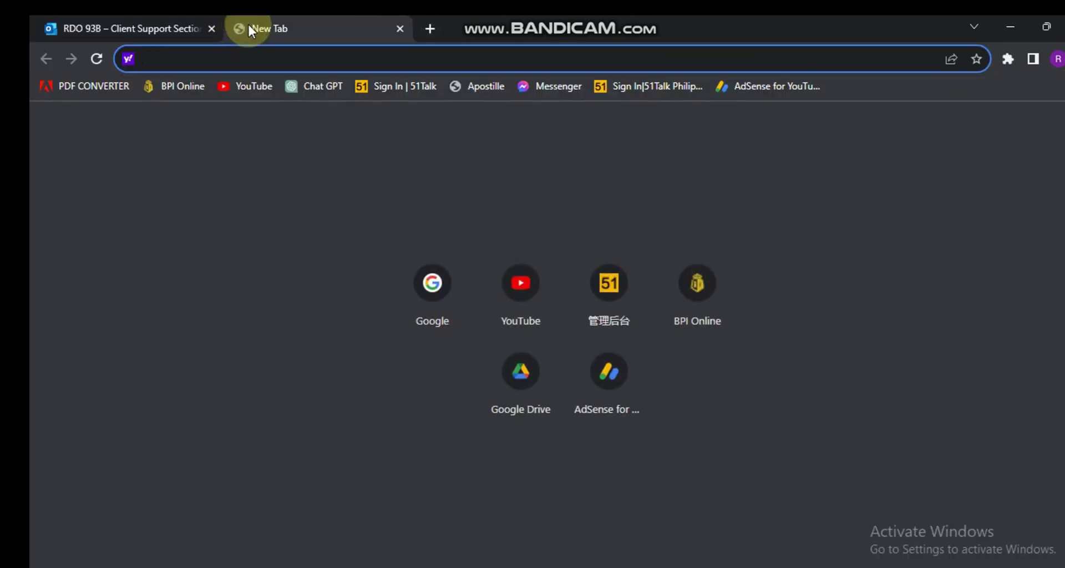
pyautogui.click(446, 307)
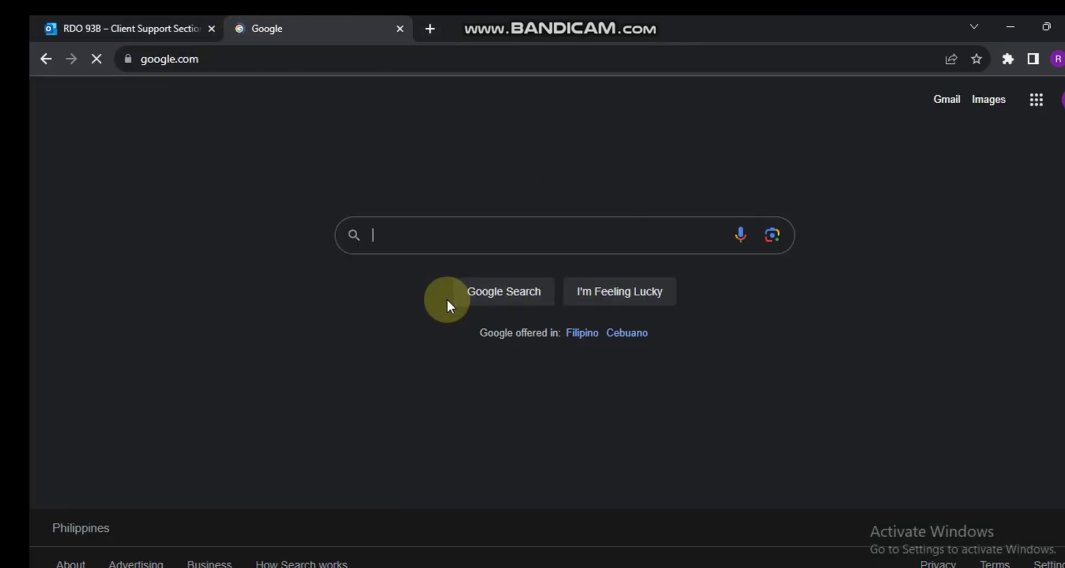
pyautogui.click(1060, 95)
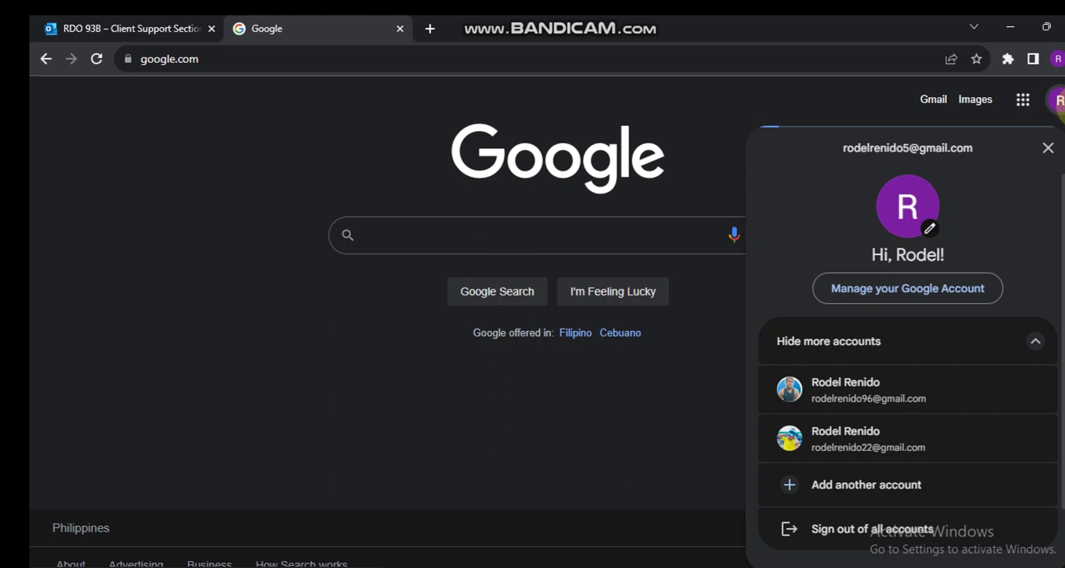
pyautogui.click(915, 380)
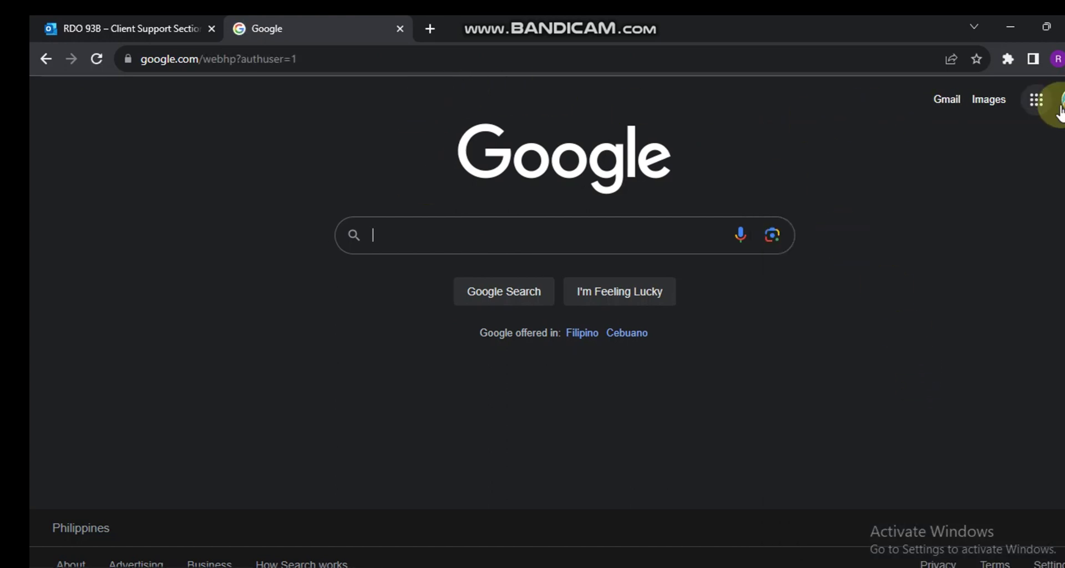
pyautogui.click(947, 99)
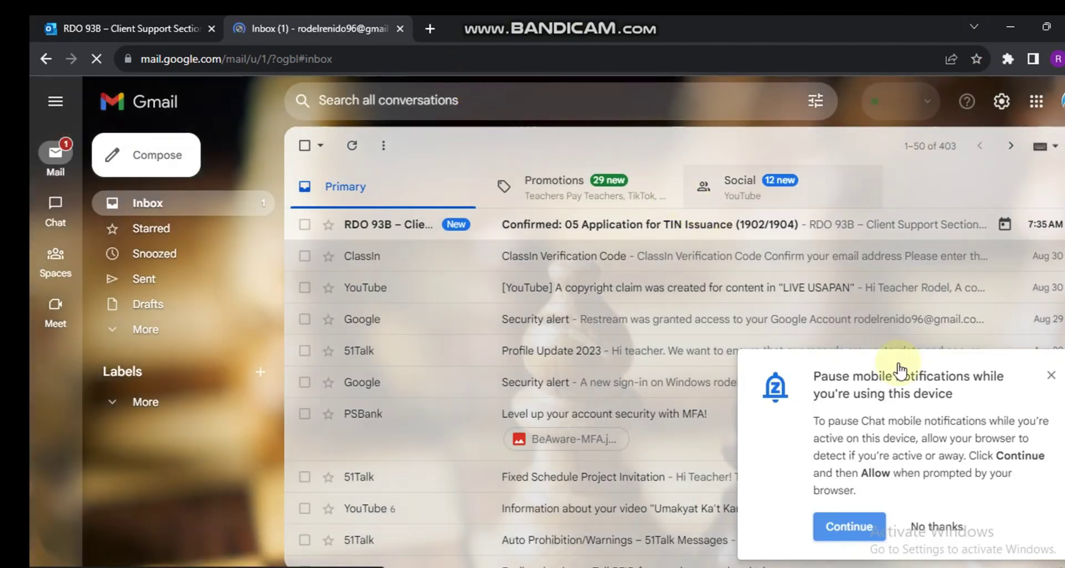
pyautogui.click(1051, 375)
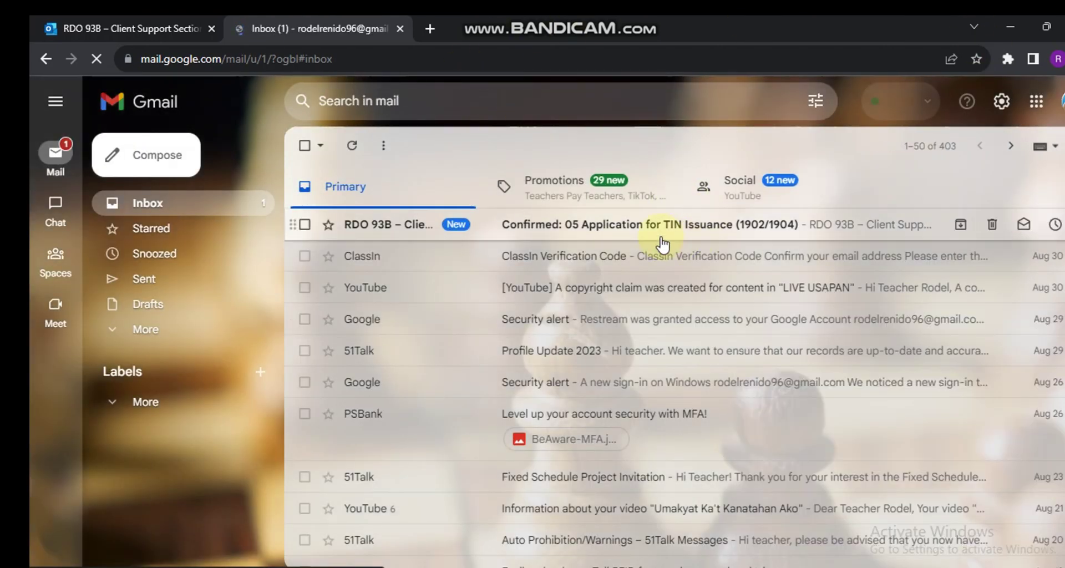
# - Open the e-mail confirming 05 Application for TIN Issuance (1902/1904) and read its booking details
pyautogui.click(641, 236)
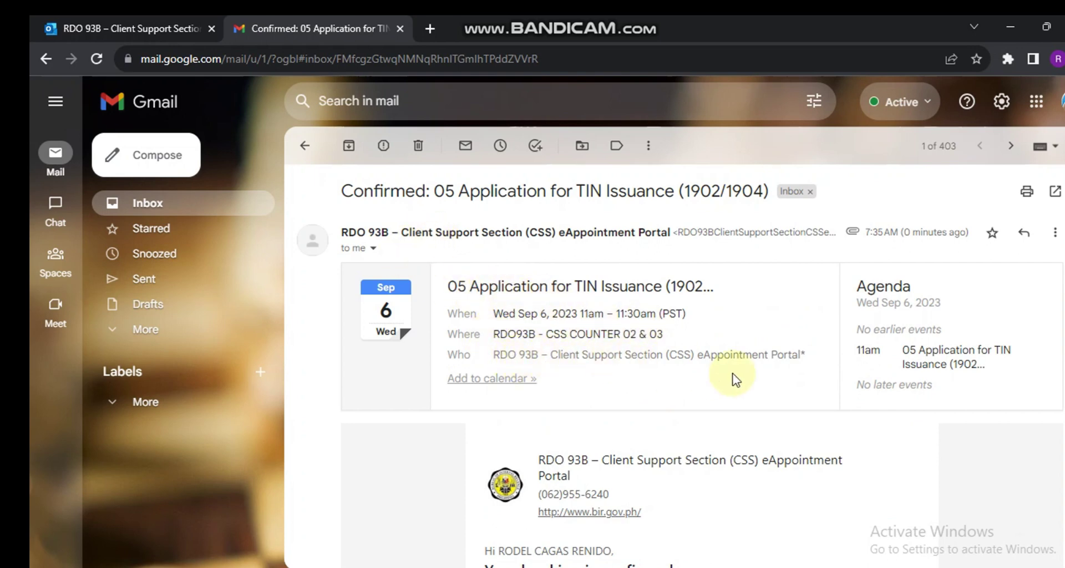
pyautogui.scroll(-3, 637, 408)
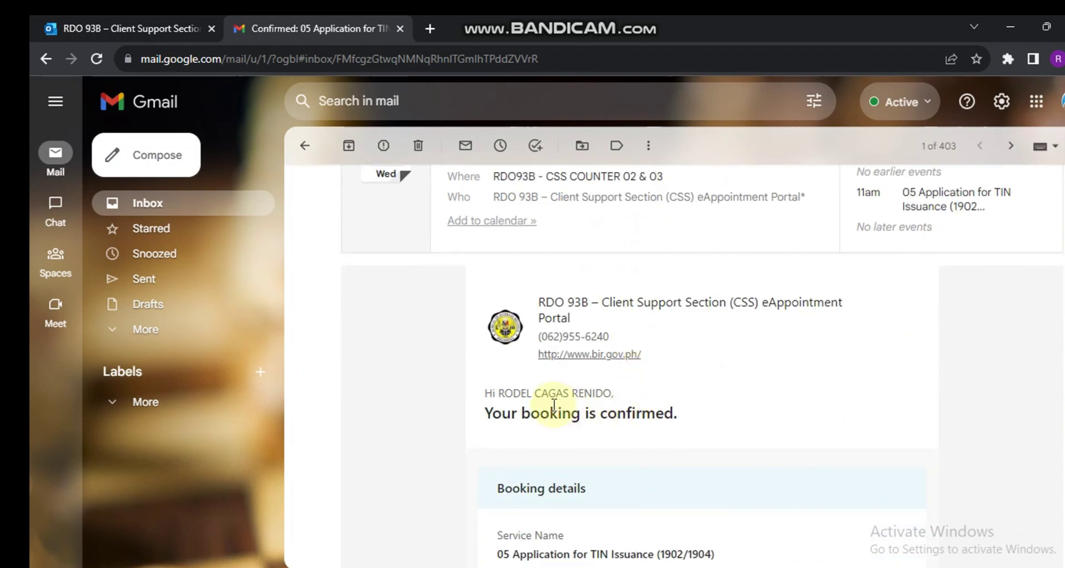
pyautogui.scroll(3, 552, 402)
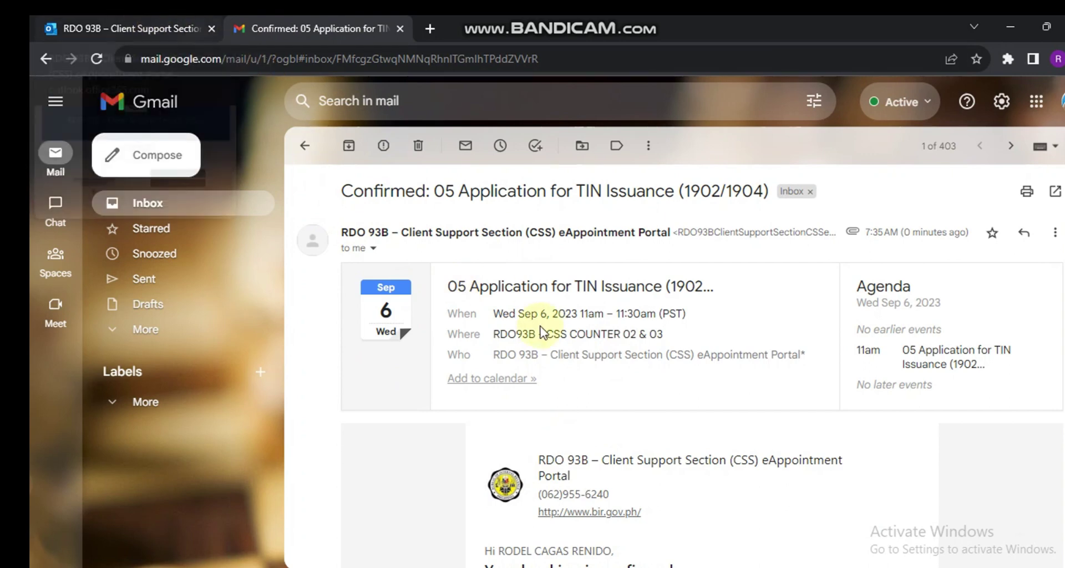
# - Compare the upcoming booking on the eAppointment page with the confirmation e-mail in Gmail
pyautogui.click(117, 21)
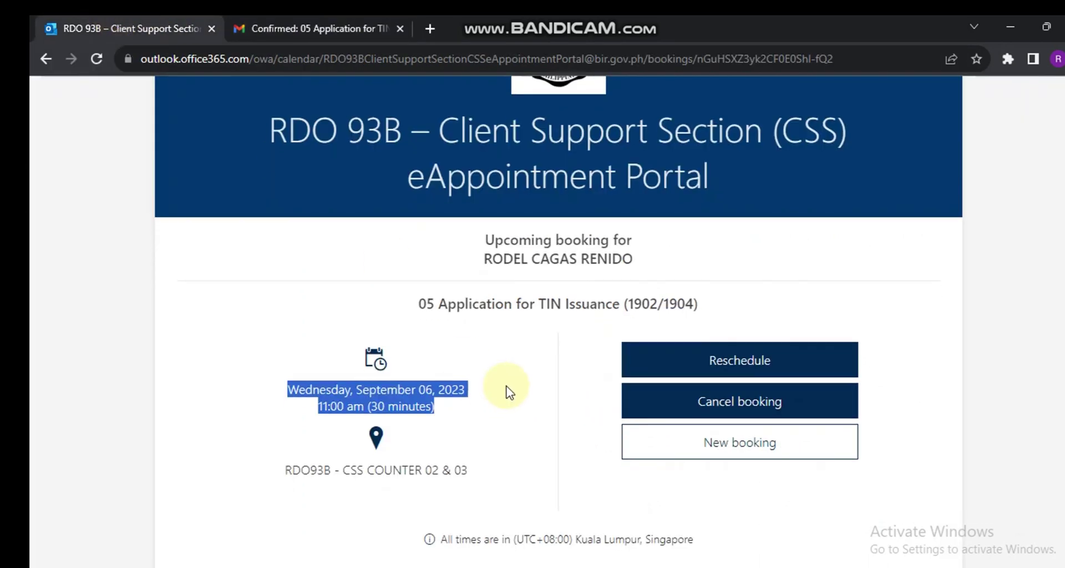
pyautogui.scroll(-3, 506, 393)
pyautogui.scroll(4, 591, 392)
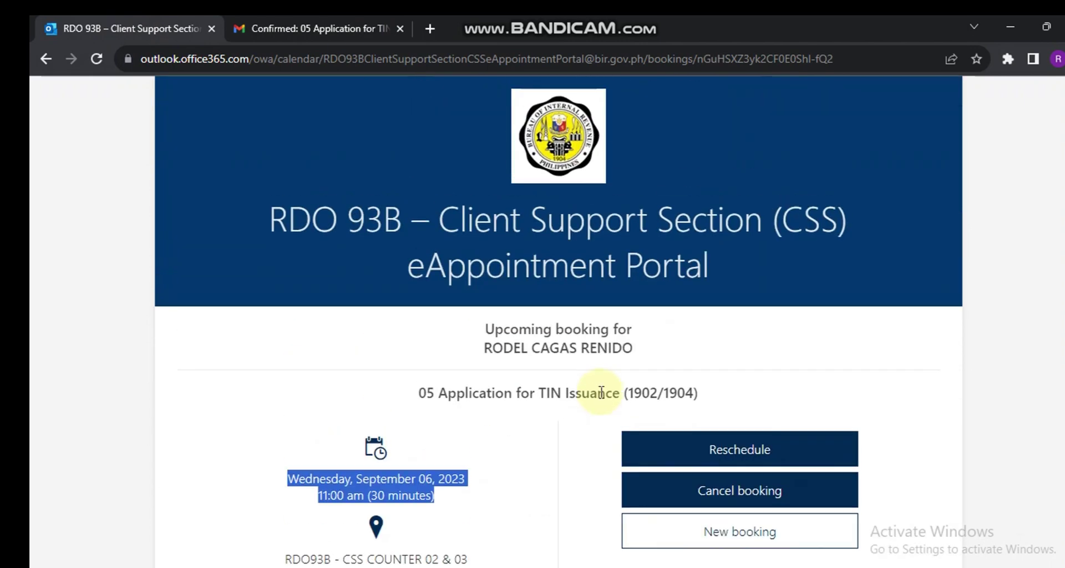
pyautogui.click(341, 28)
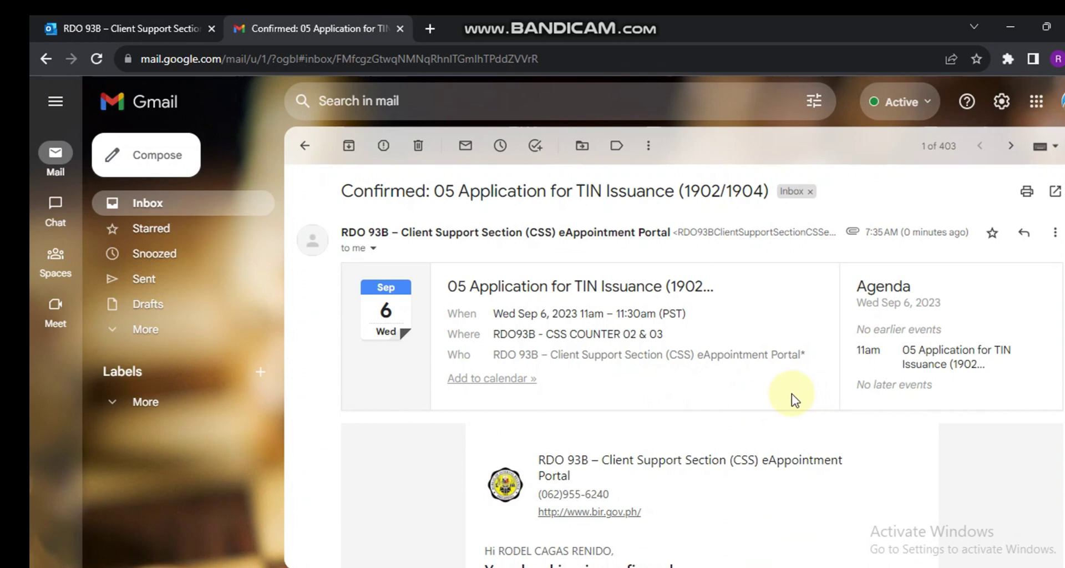
pyautogui.click(1018, 30)
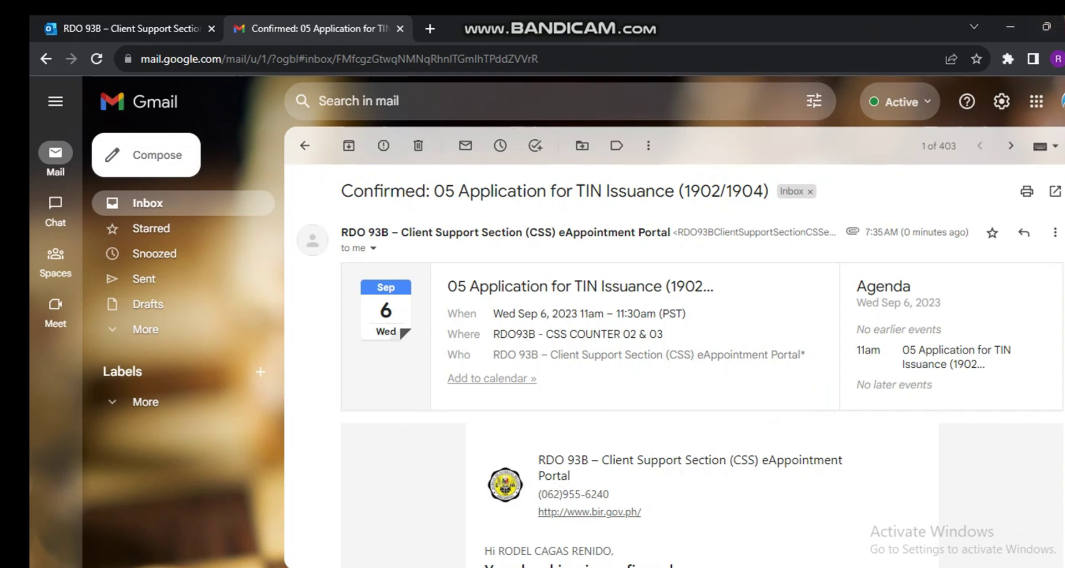